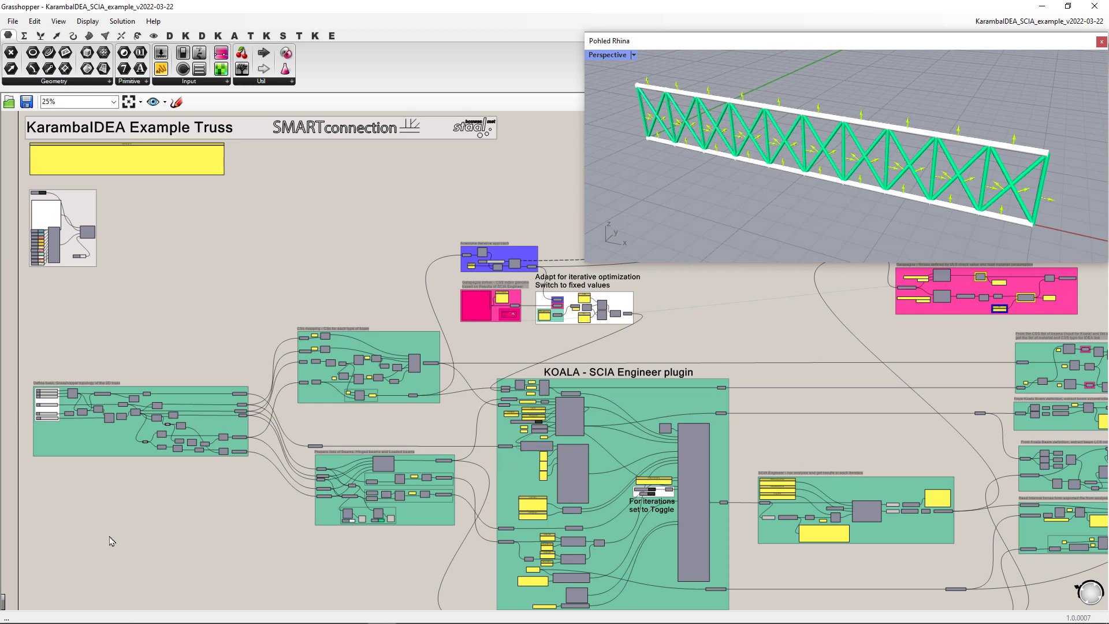
Step: Examine the group defining the 2D truss topology and its supported nodes, chord, vertical and diagonal outputs
scroll(27, 456, up, 5)
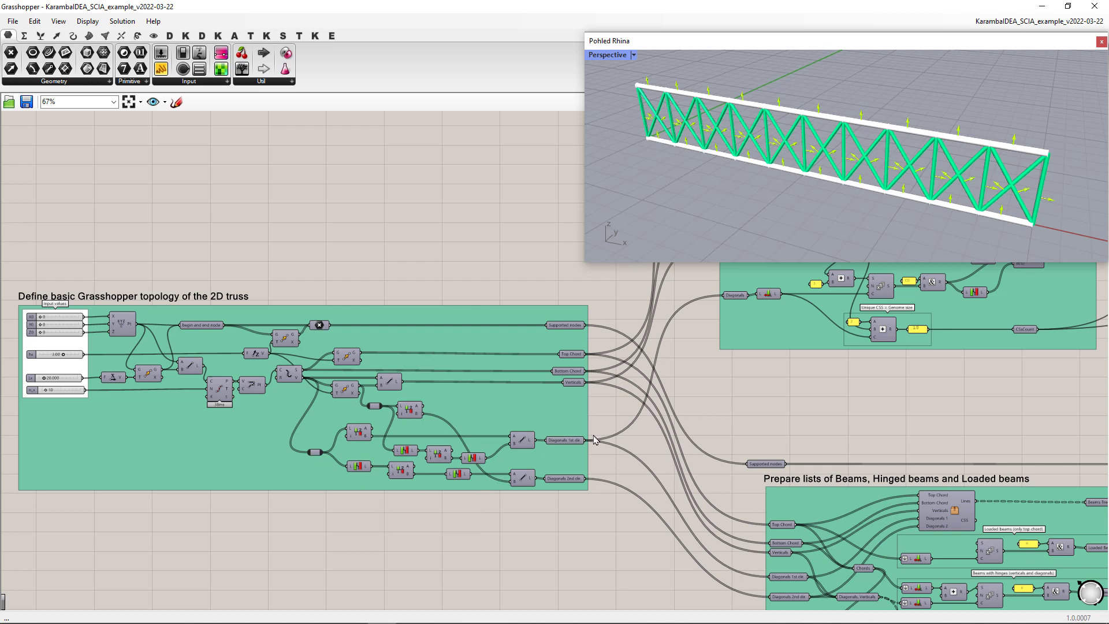
scroll(798, 421, up, 5)
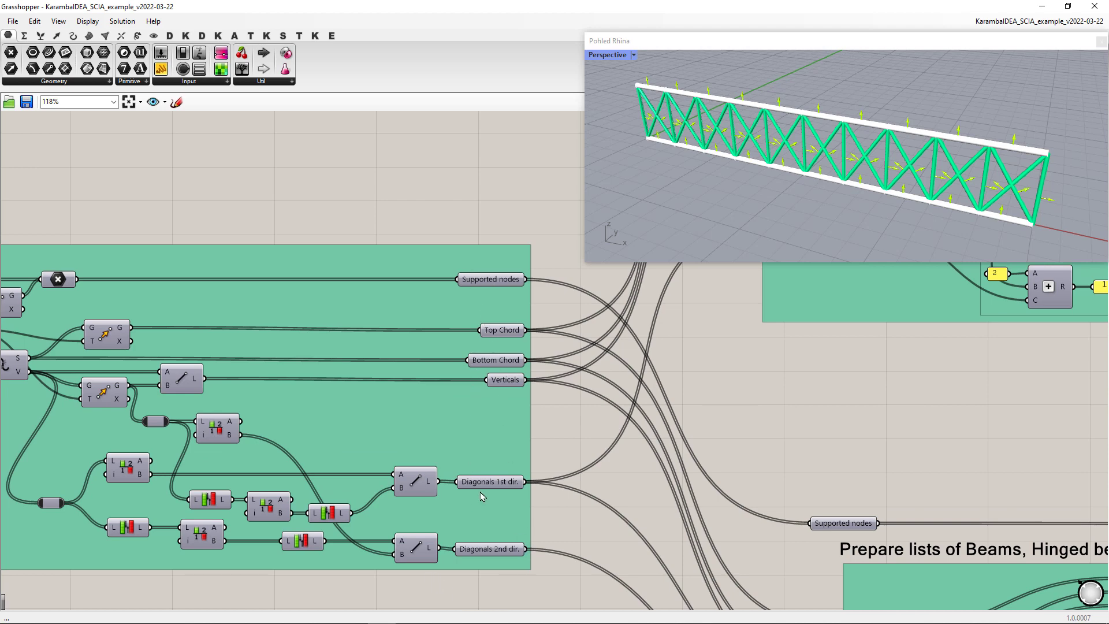
mouse_move(485, 492)
scroll(501, 283, down, 2)
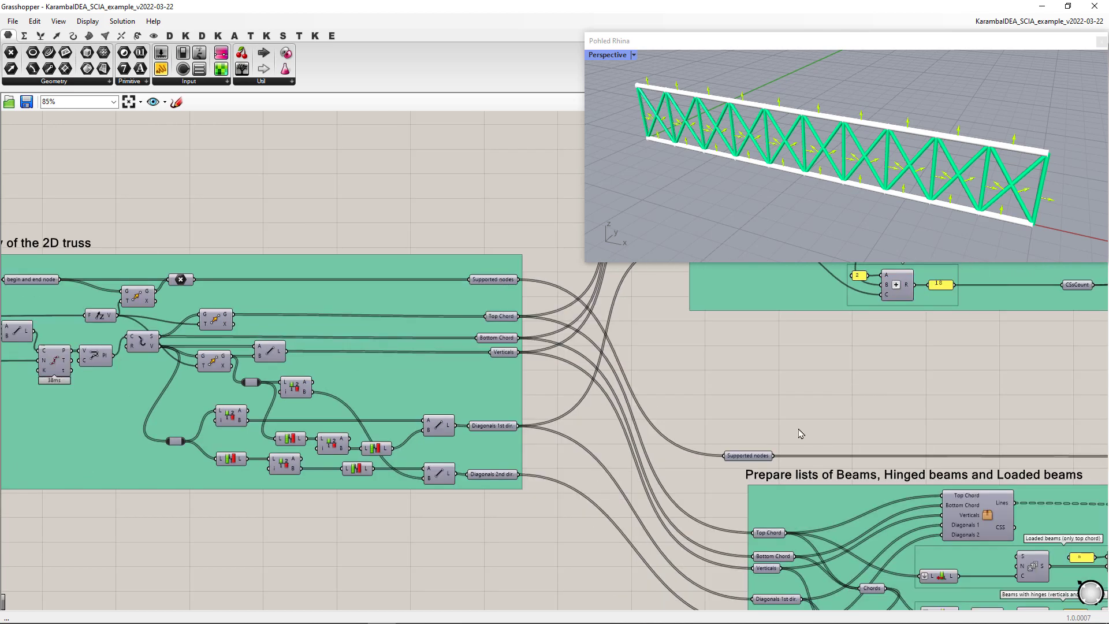
Step: Examine the CSs mapping group that assigns cross-sections to the top chord, bottom chord, verticals and diagonals
right_drag(800, 433, 359, 545)
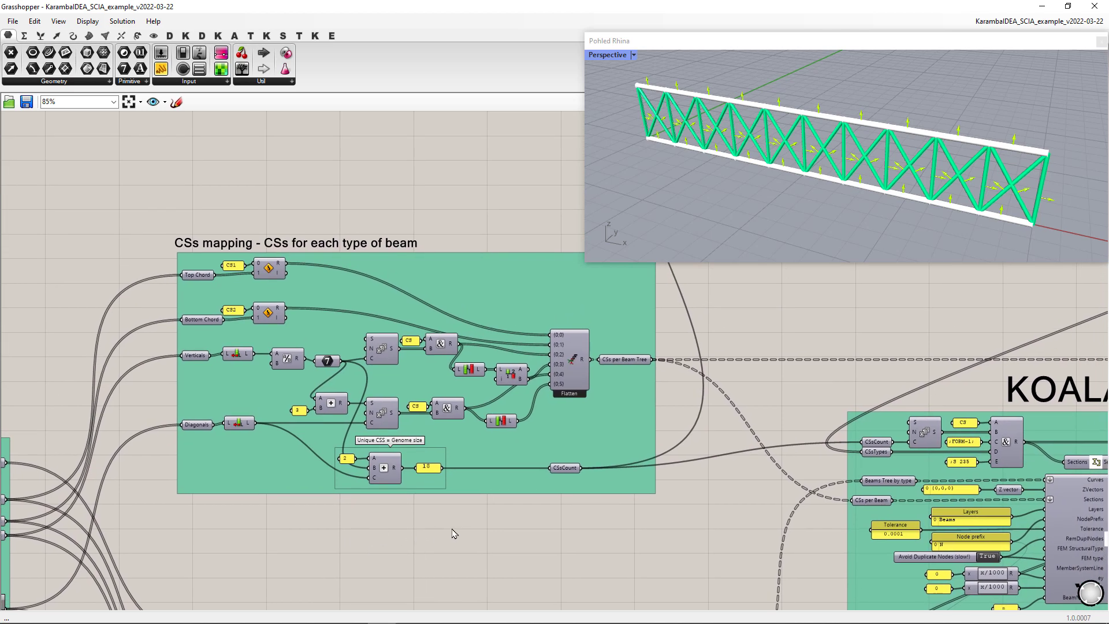
right_drag(448, 505, 431, 540)
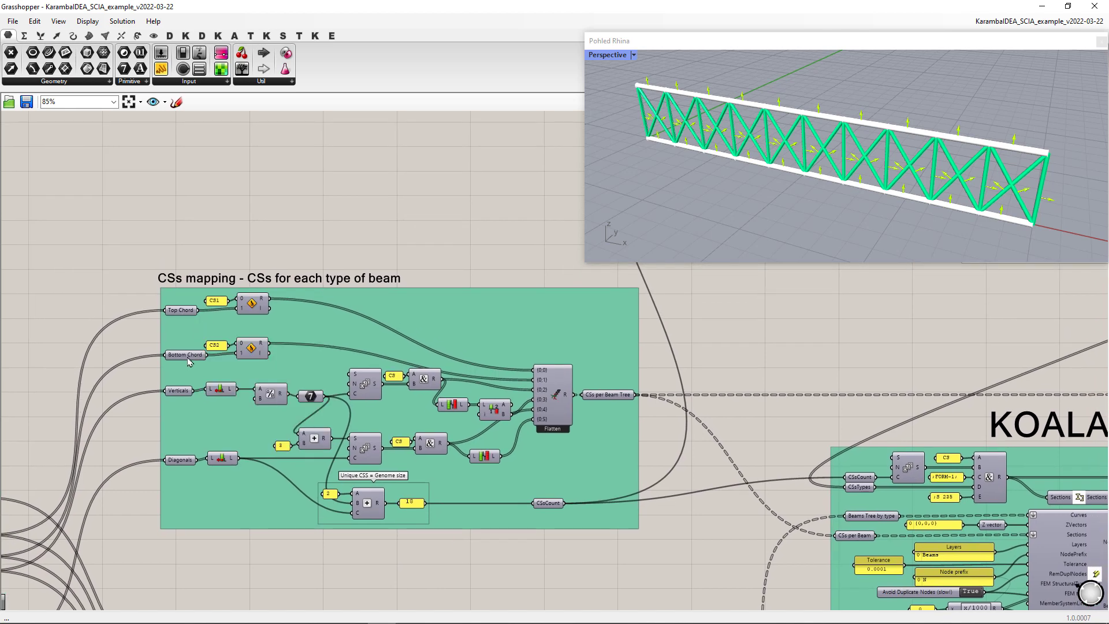
mouse_move(185, 393)
mouse_move(194, 466)
Step: Review the group that prepares the lists of beams, hinged beams and loaded beams
scroll(520, 536, down, 4)
right_drag(569, 601, 452, 356)
scroll(332, 358, up, 4)
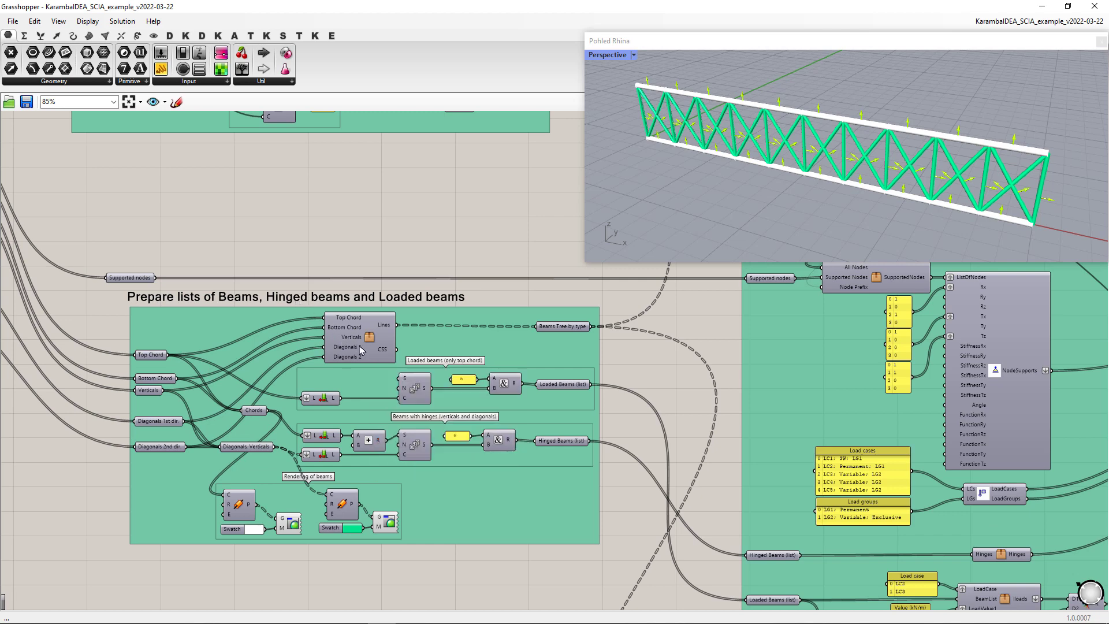
mouse_move(361, 349)
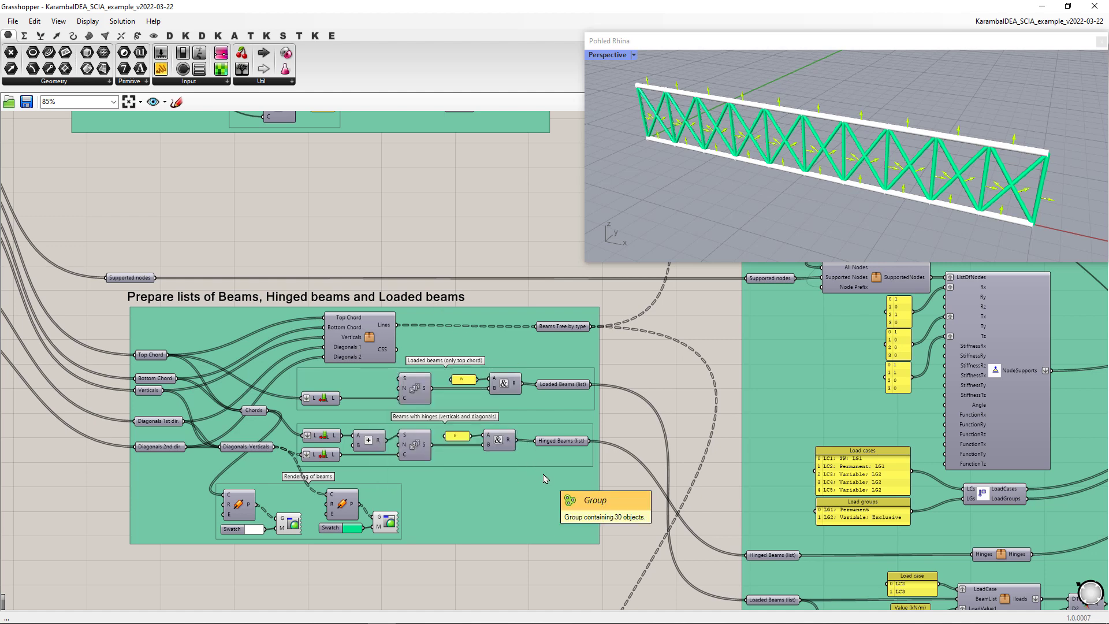
Step: Inspect the Anemone and Galapagos optimization groups and the CSS list sources, including the best genome and IPE panels
scroll(495, 438, down, 5)
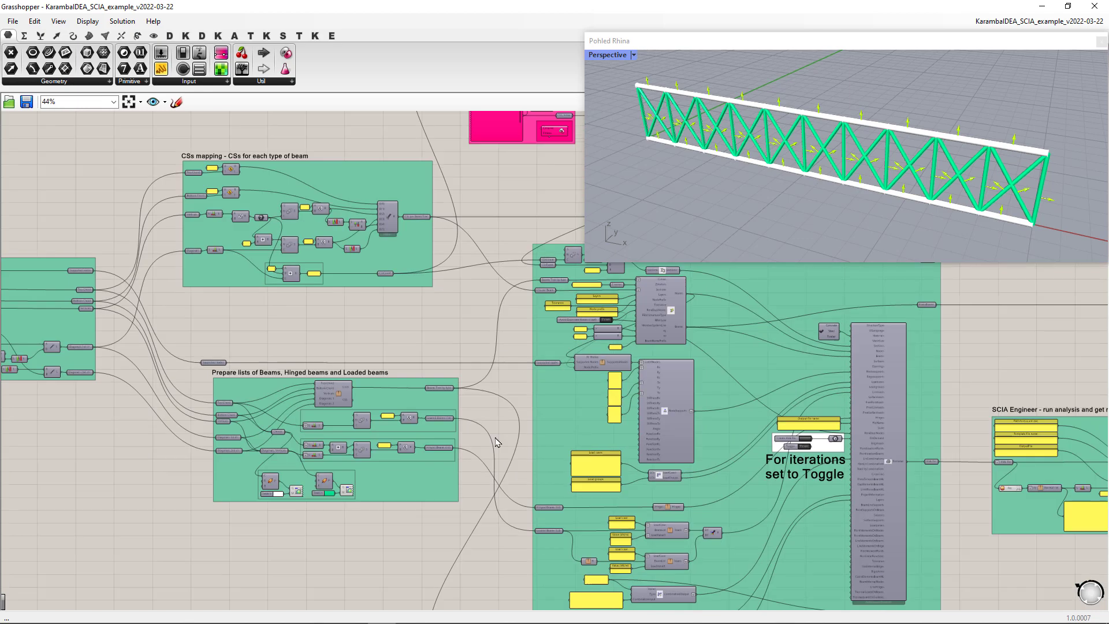
right_drag(462, 341, 347, 456)
scroll(347, 456, up, 3)
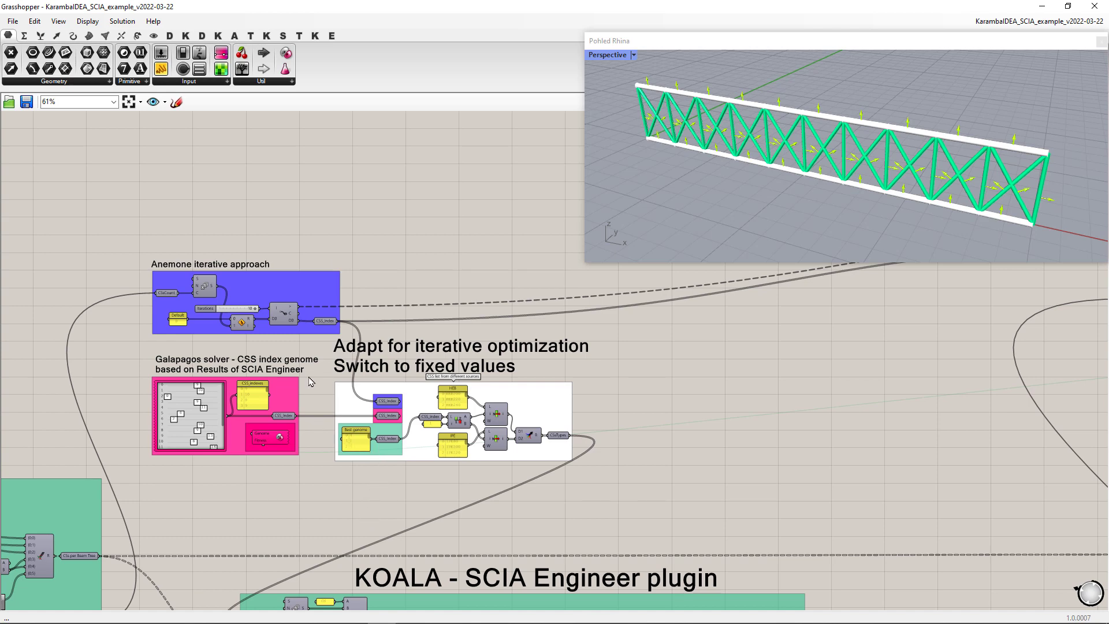
scroll(339, 386, up, 2)
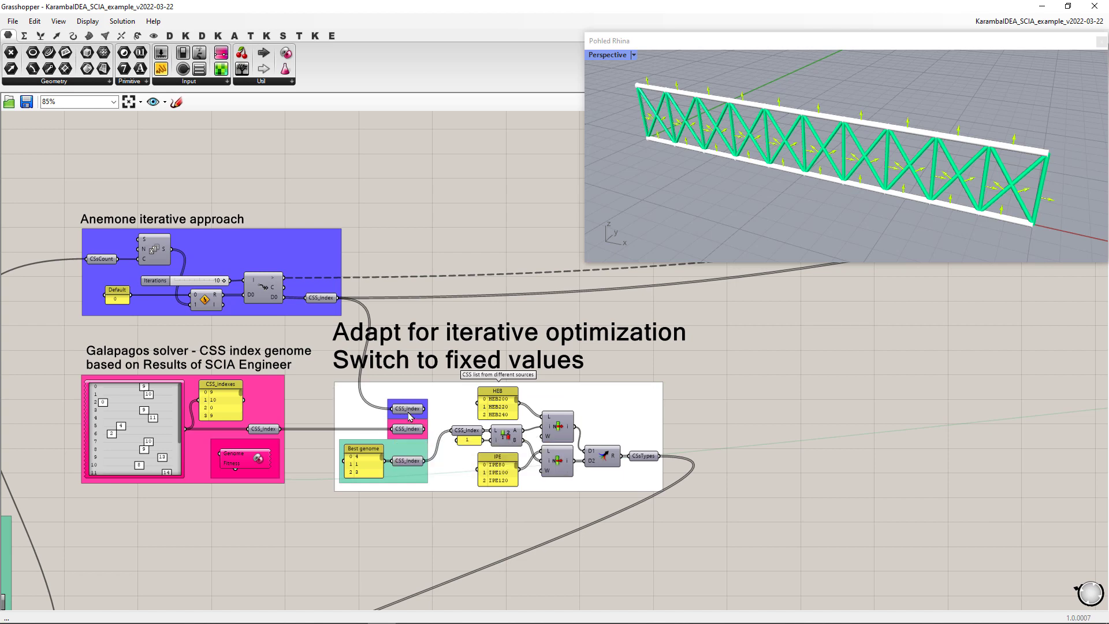
mouse_move(409, 415)
mouse_move(361, 466)
scroll(521, 458, down, 3)
mouse_move(515, 456)
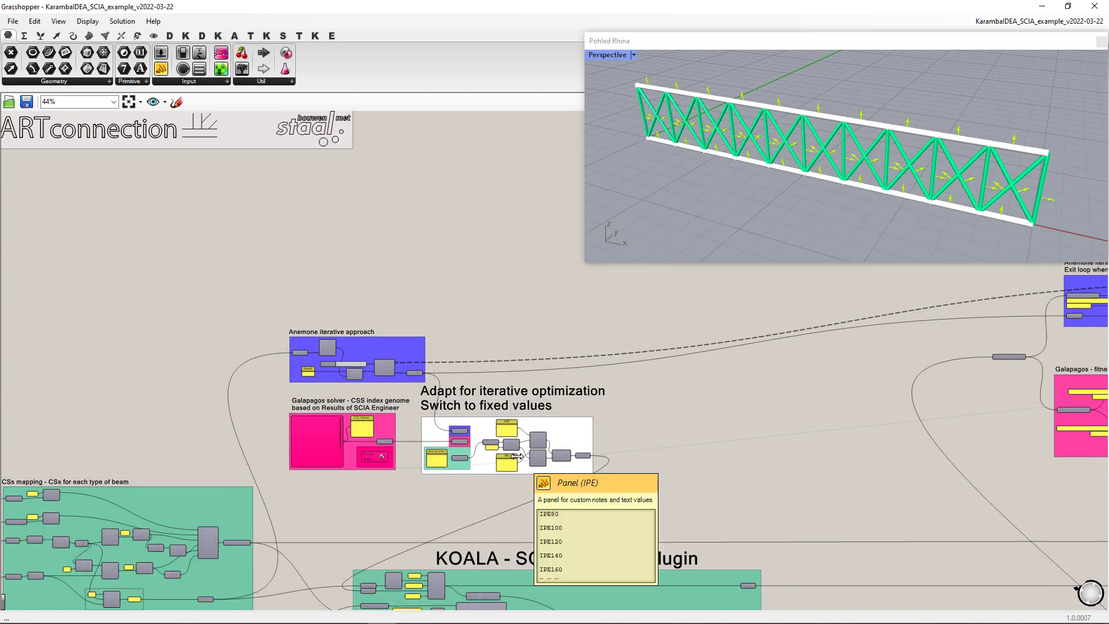
Step: Inspect the output file name, Create XML file button and iteration toggle in the KOALA - SCIA Engineer plugin group
scroll(516, 455, down, 3)
right_drag(516, 456, 361, 315)
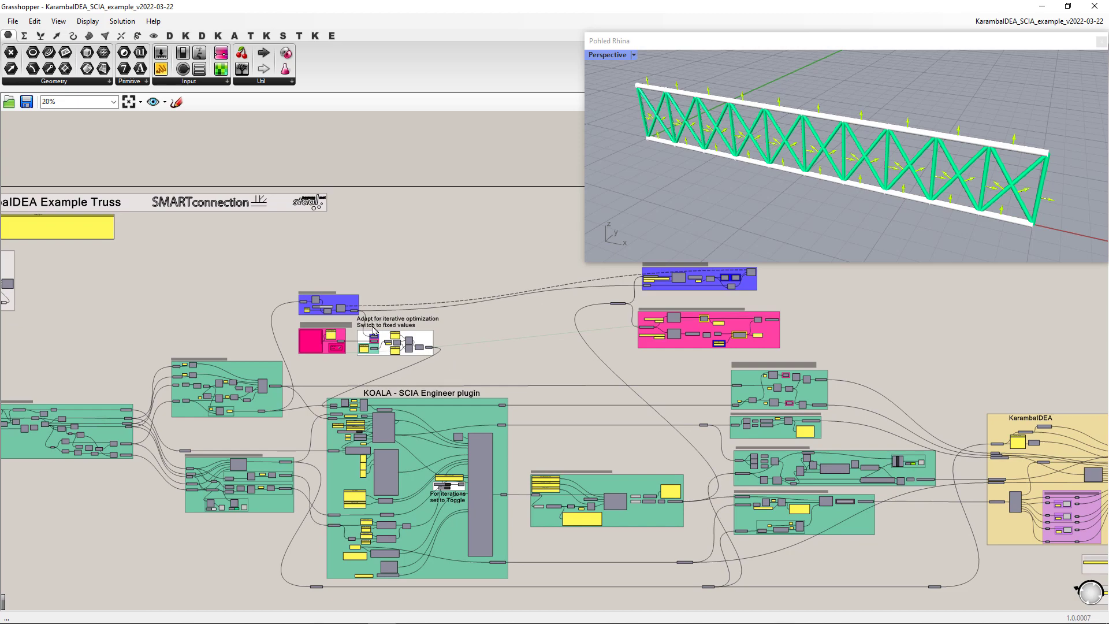
scroll(449, 500, up, 6)
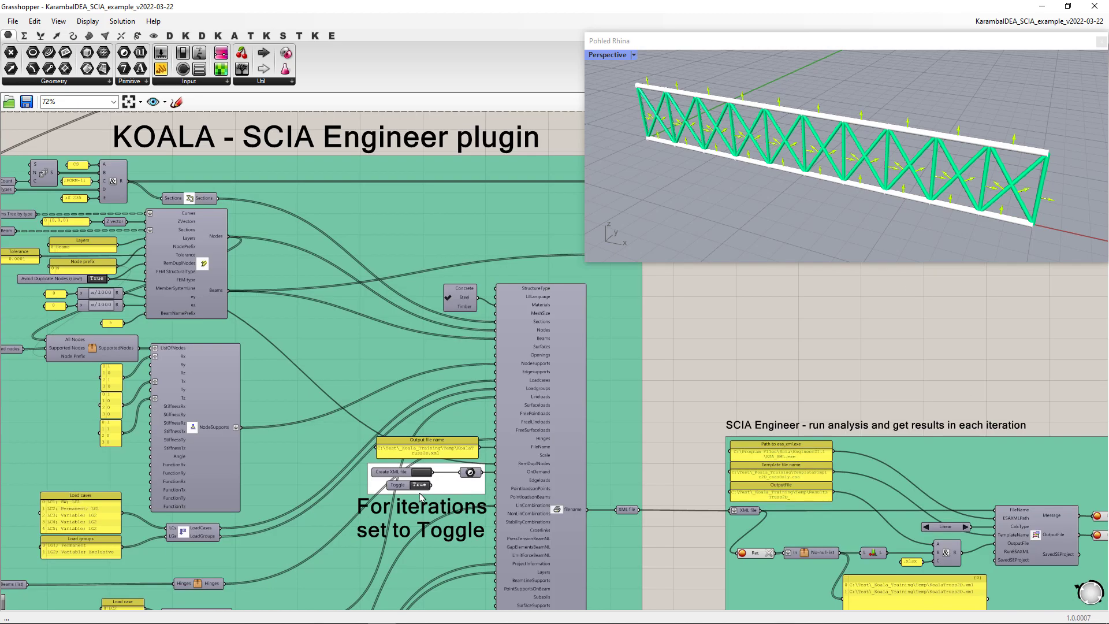
scroll(414, 502, up, 4)
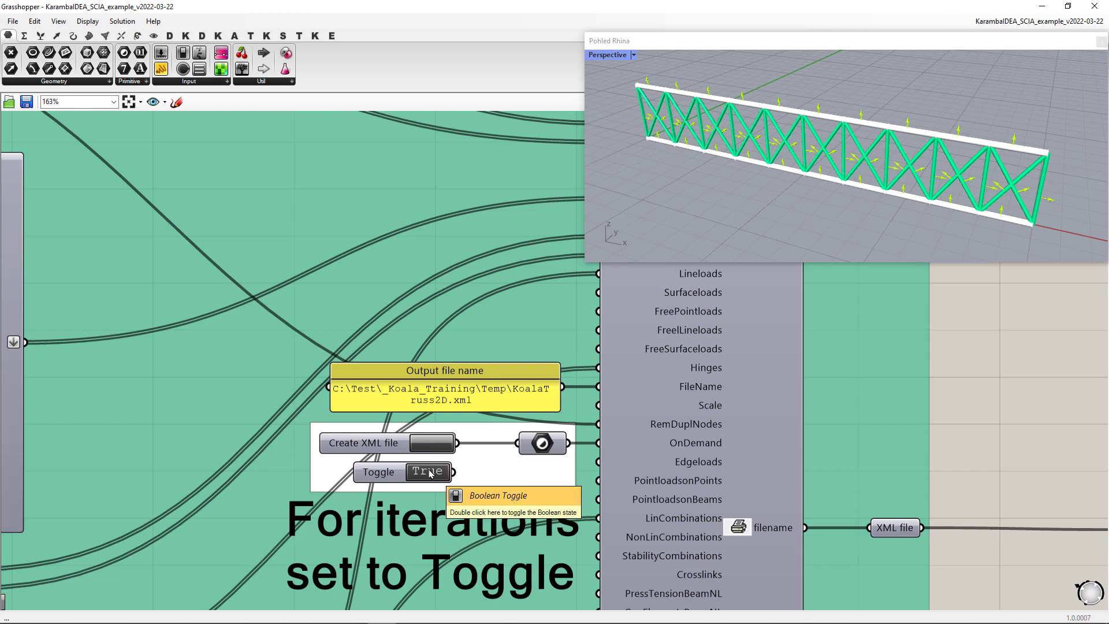
scroll(430, 473, down, 3)
scroll(430, 472, down, 3)
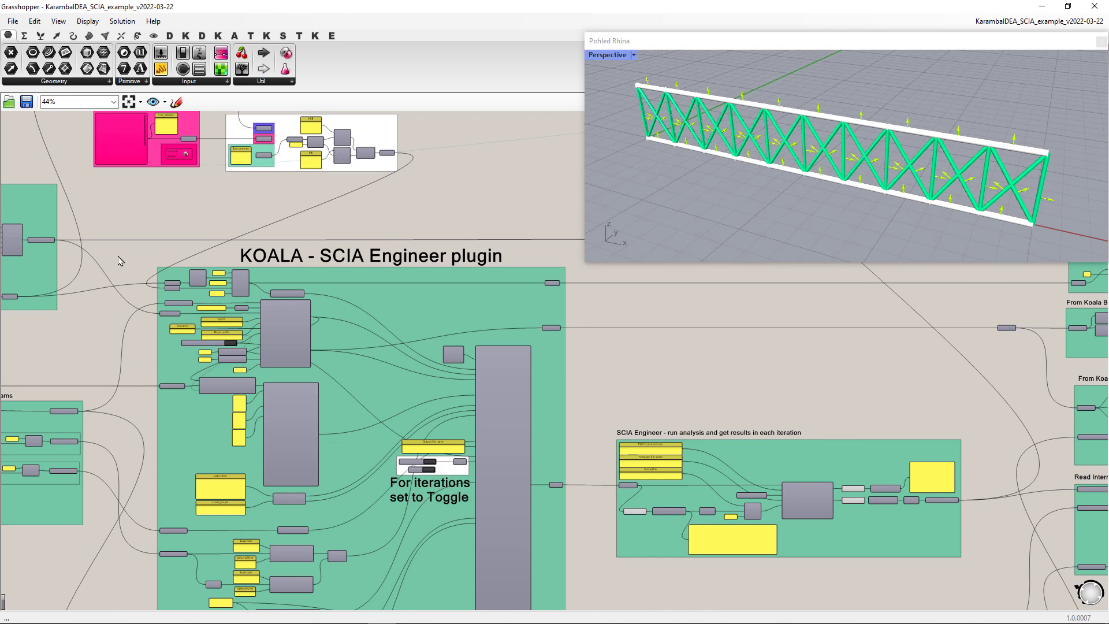
Step: Examine the KOALA sections, beam definition and NodeSupport components with their inputs
scroll(118, 259, up, 3)
scroll(312, 303, up, 2)
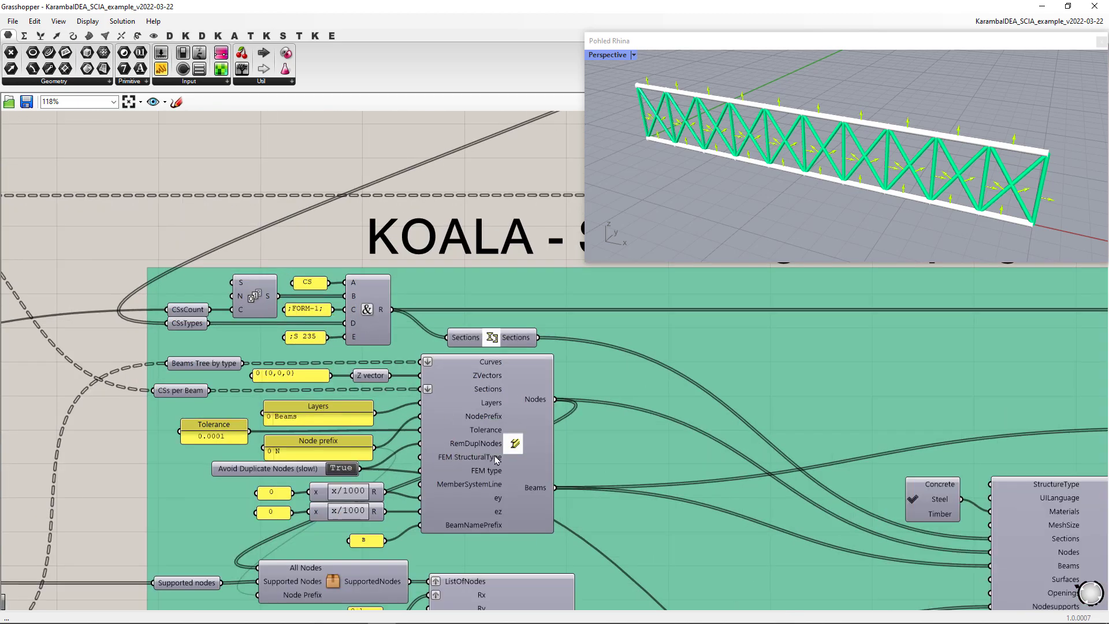
right_drag(584, 504, 489, 315)
right_drag(536, 475, 518, 360)
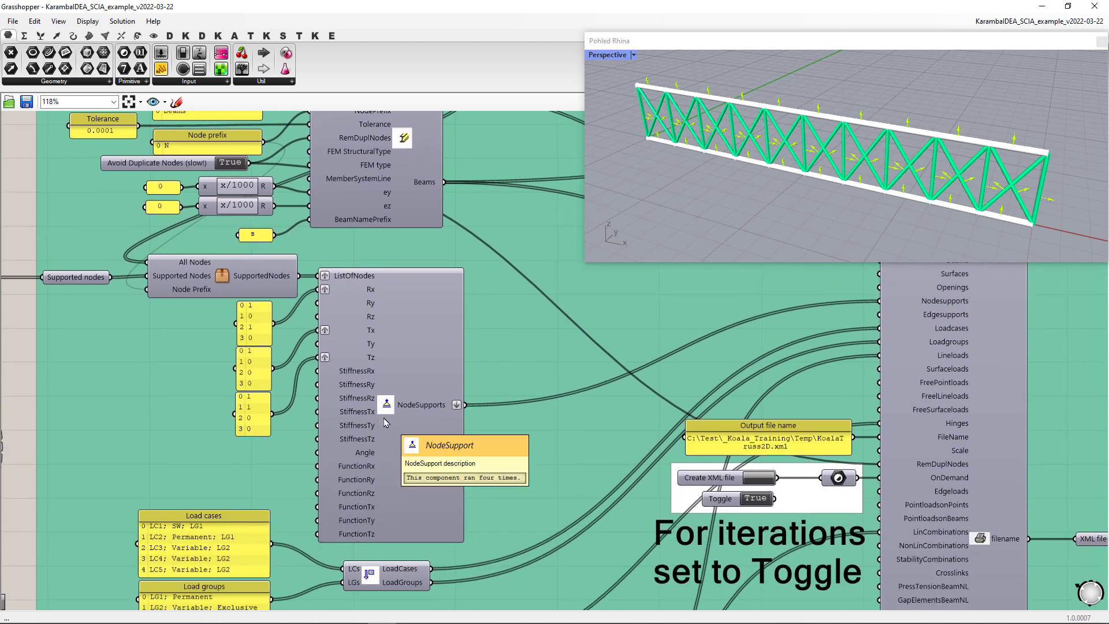
Step: Review the KOALA load cases, load groups, hinges, line loads and load combination inputs
right_drag(495, 469, 504, 294)
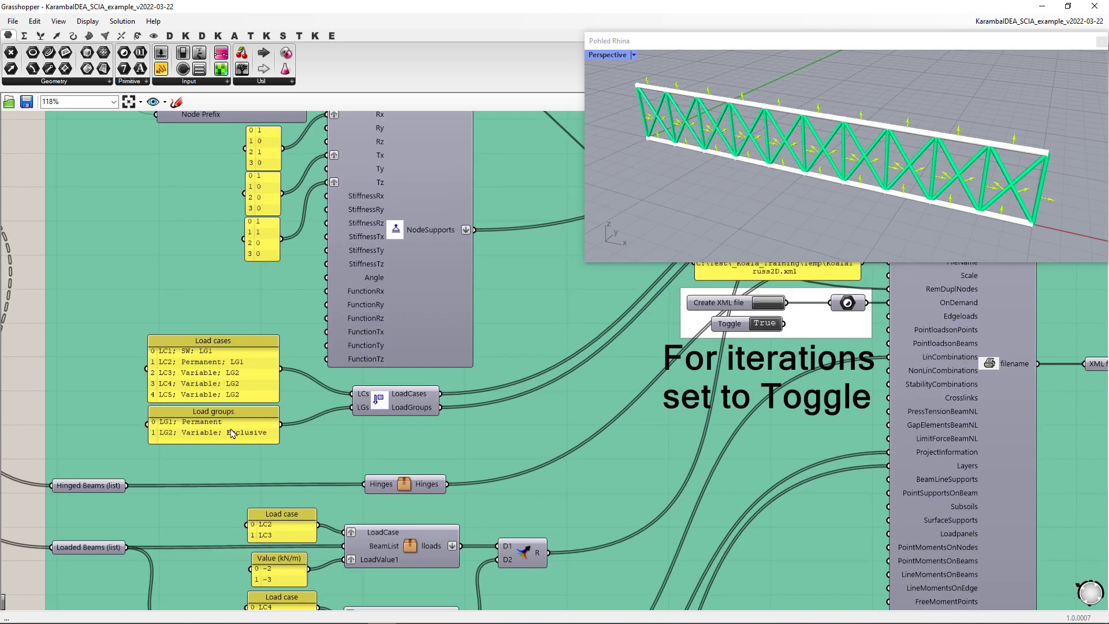
right_drag(414, 446, 432, 253)
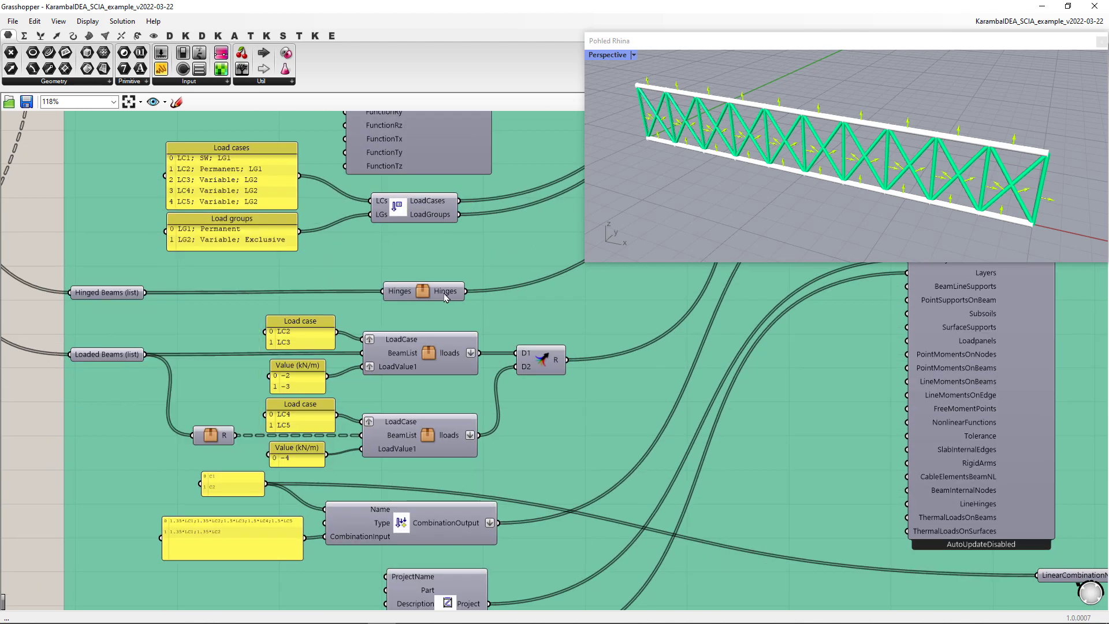
right_drag(347, 383, 371, 314)
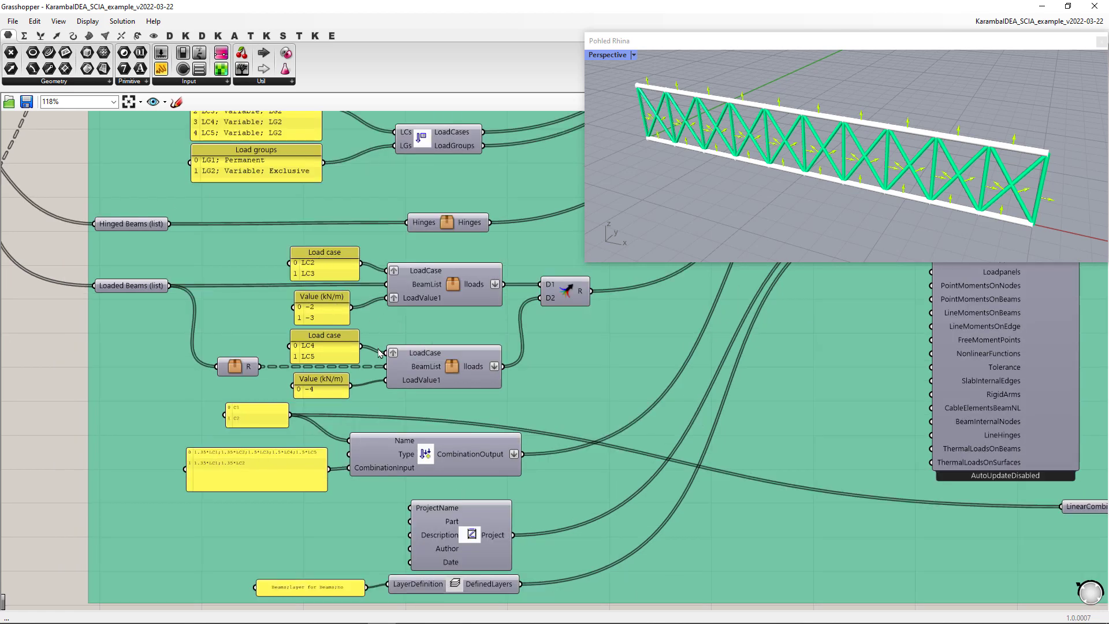
right_drag(388, 390, 400, 322)
scroll(254, 410, up, 2)
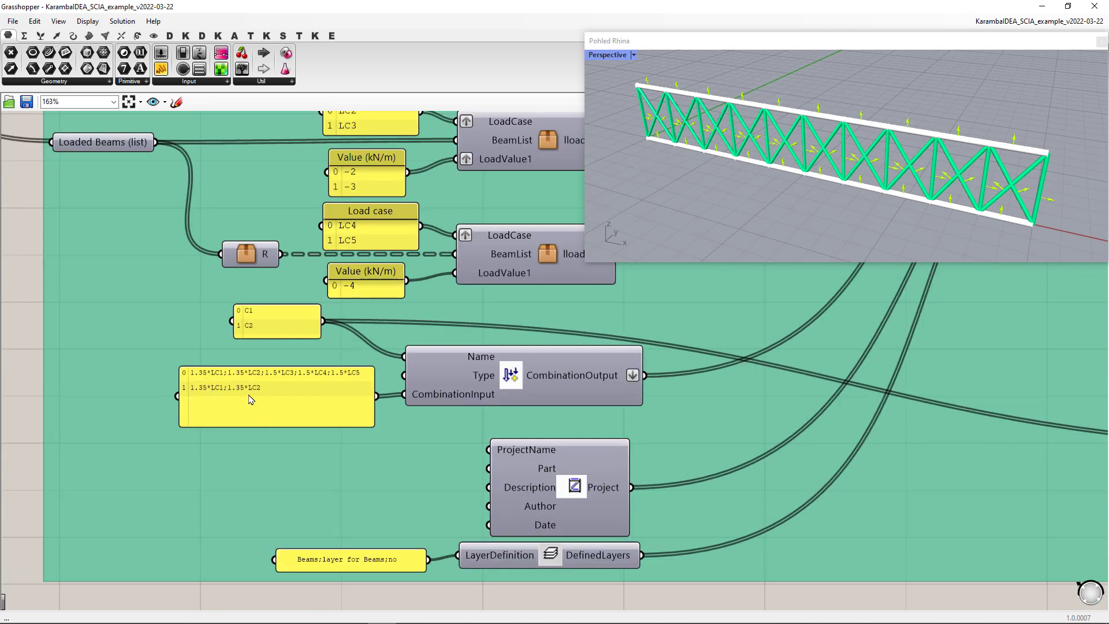
scroll(252, 398, down, 2)
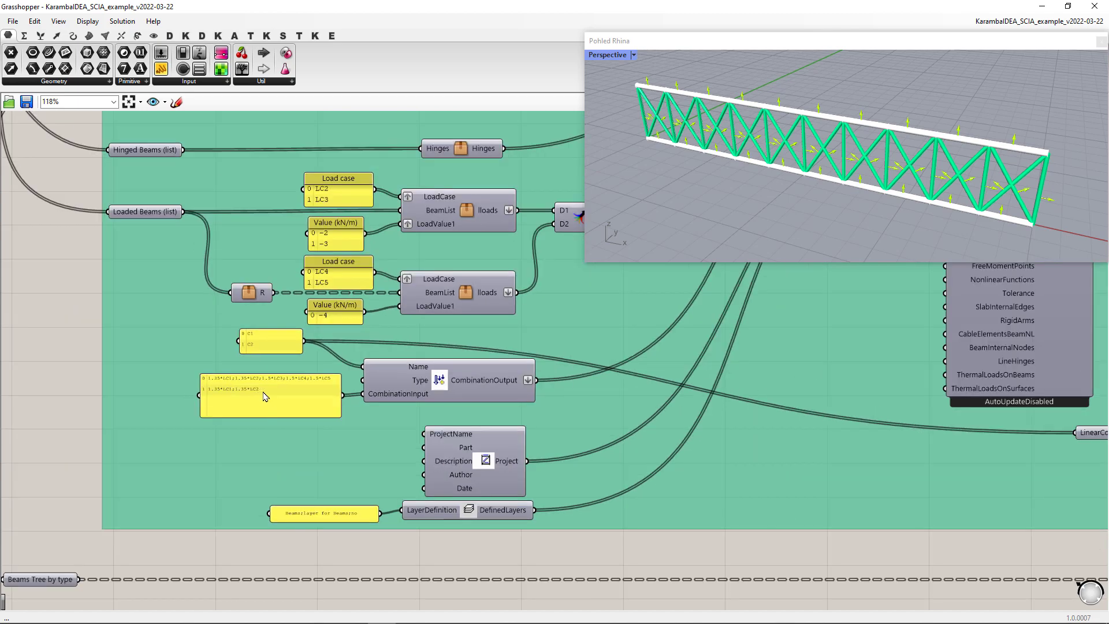
Step: Examine the SCIA Engineer analysis group and how the KOALA XML file feeds into it
scroll(264, 397, down, 7)
right_drag(560, 391, 297, 492)
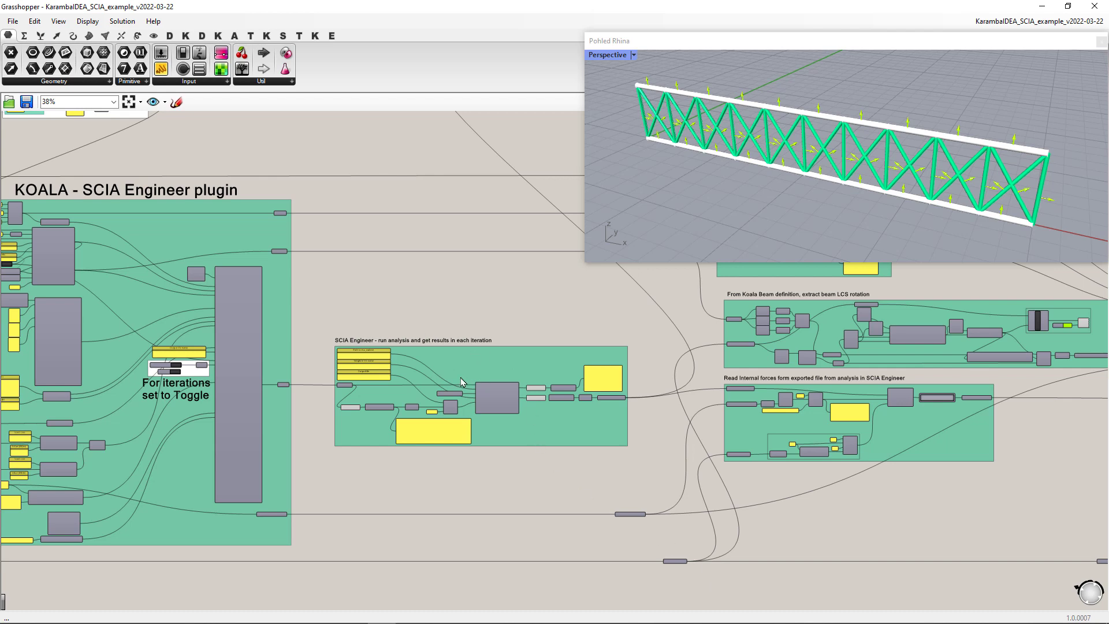
scroll(465, 378, up, 4)
right_drag(504, 399, 473, 404)
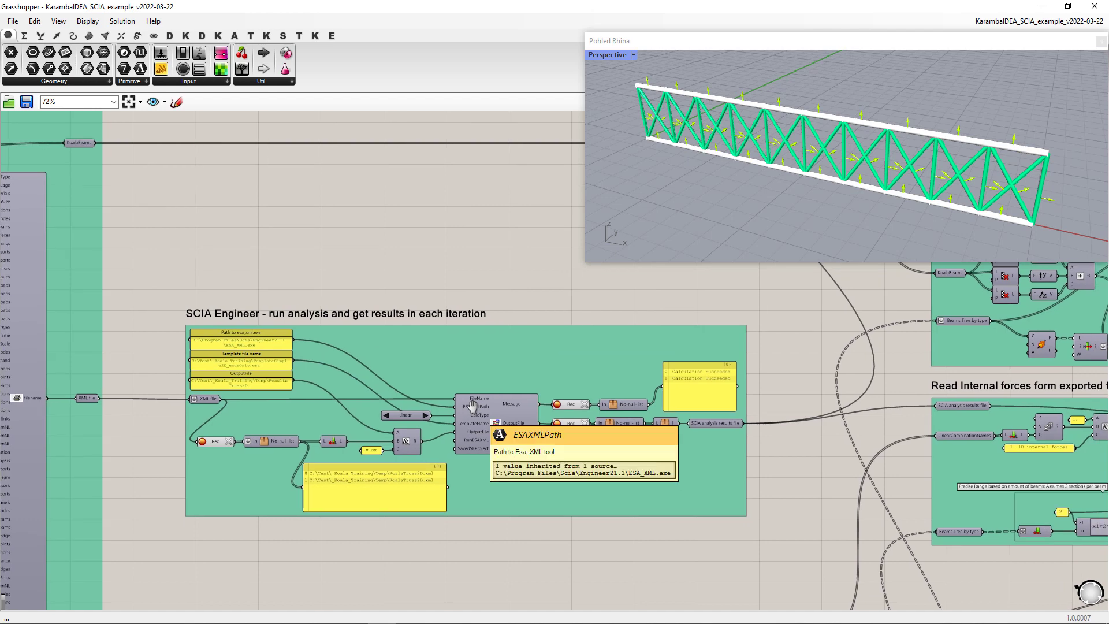
right_drag(178, 383, 406, 377)
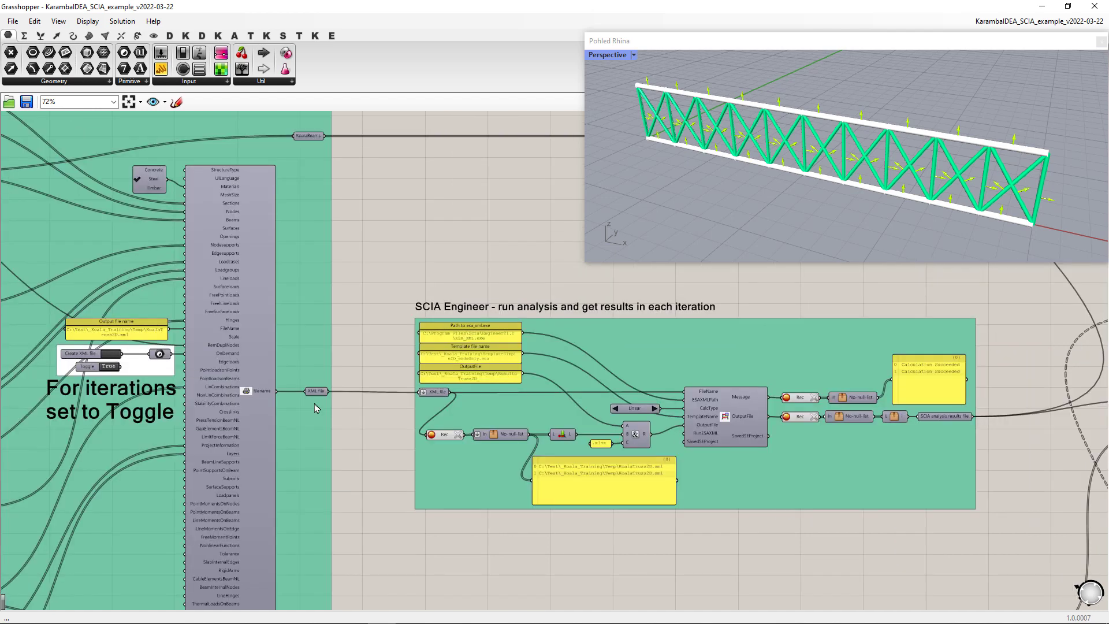
right_drag(617, 488, 479, 477)
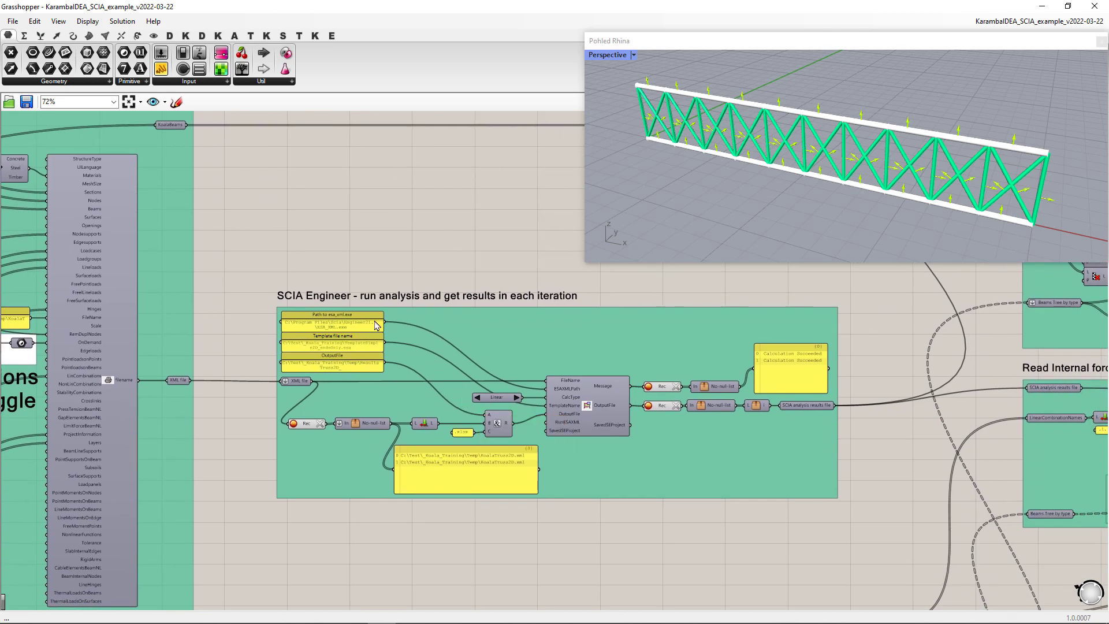
Step: Inspect the esa_xml.exe path, template file name, OutputFile and .xlsx extension panels of the SCIA Engineer analysis group
scroll(377, 325, up, 3)
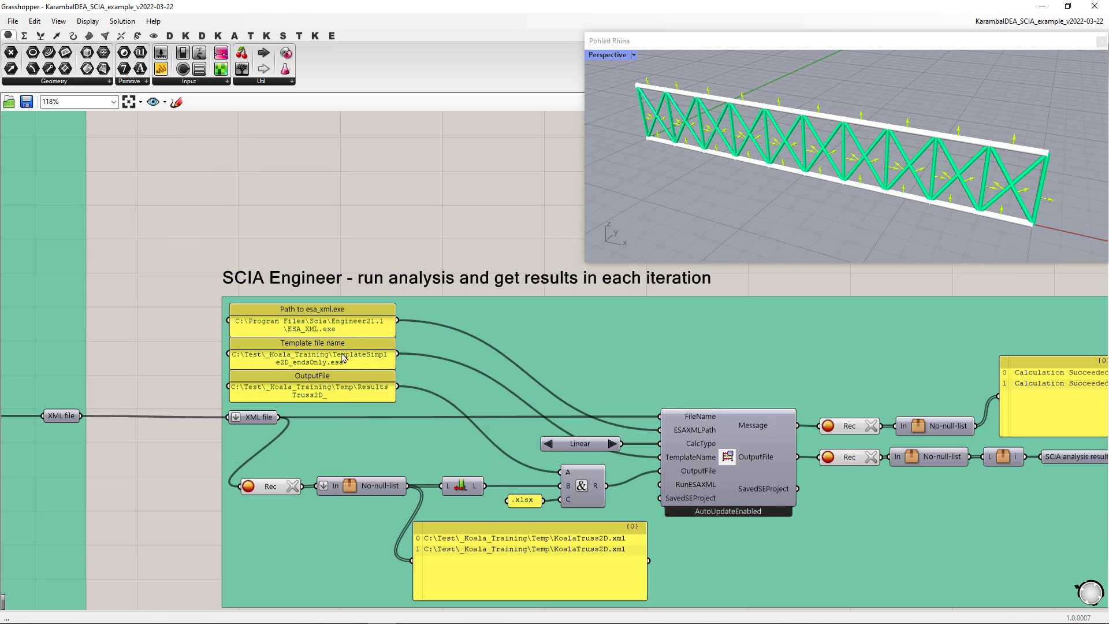
click(333, 334)
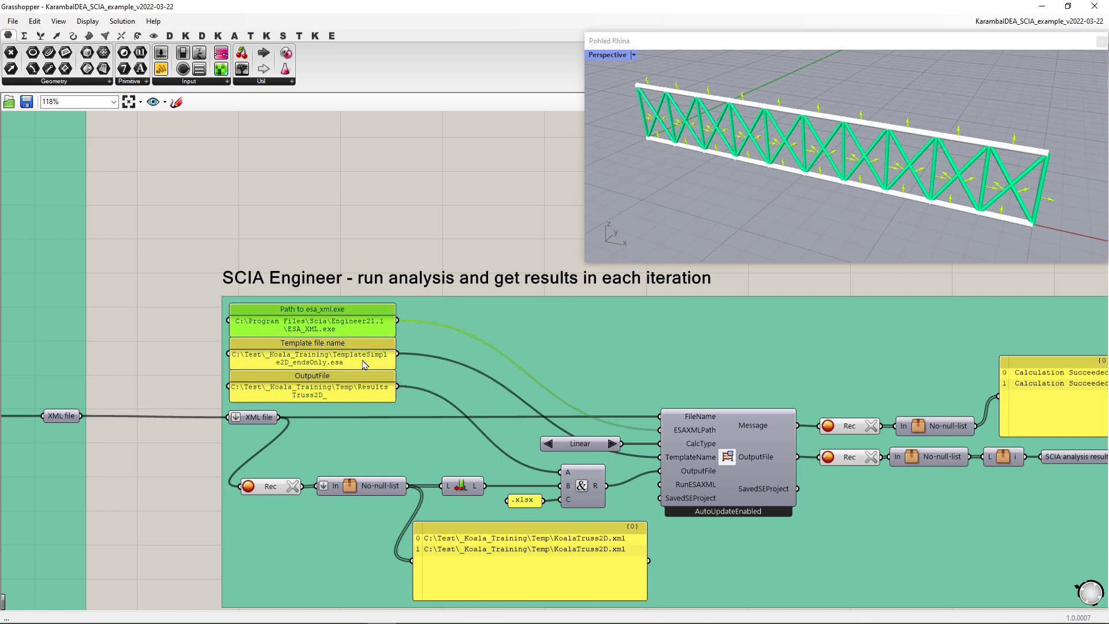
click(365, 365)
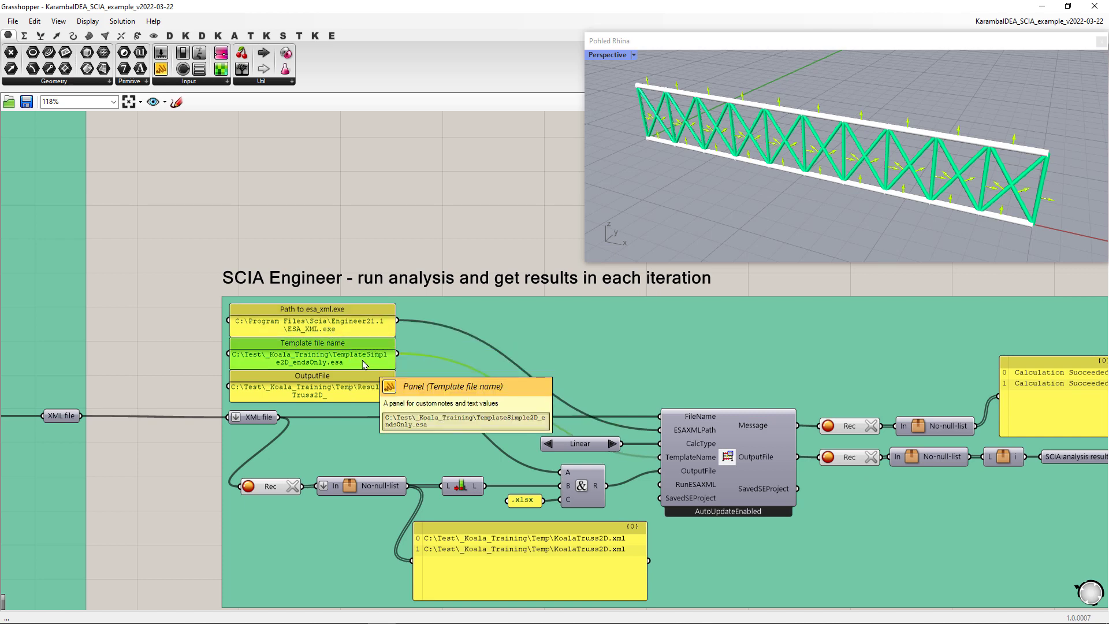
click(365, 398)
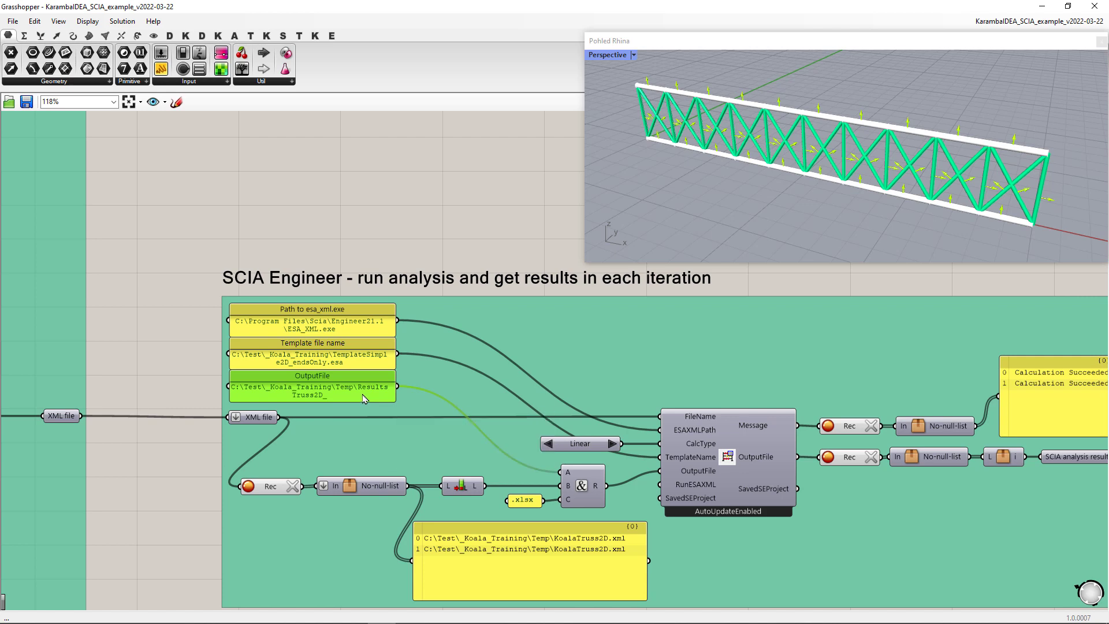
click(527, 504)
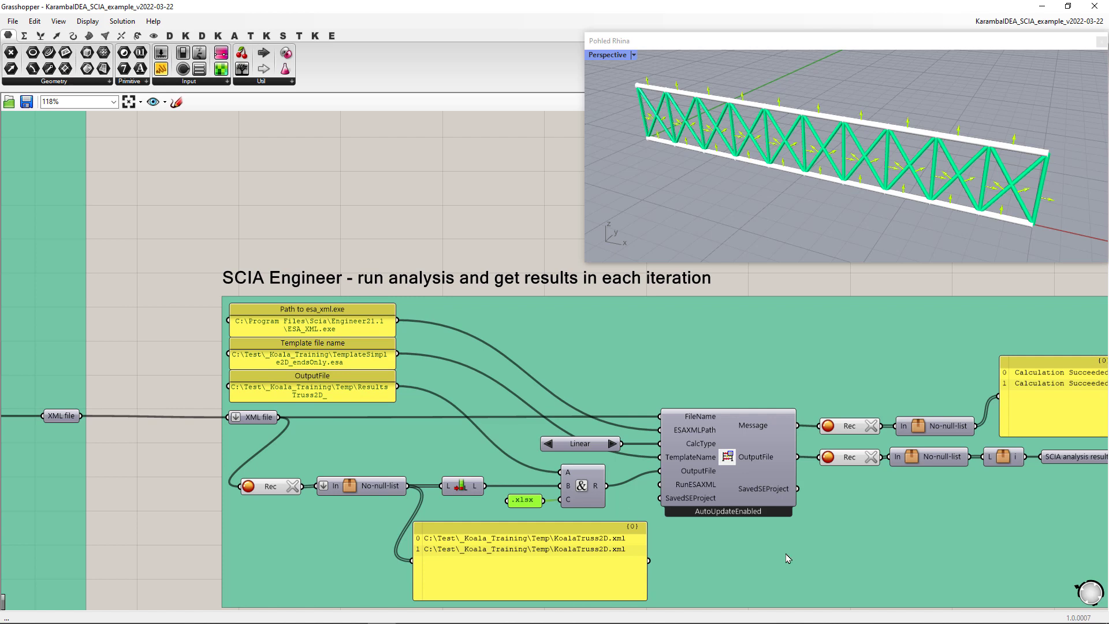
Step: Review the groups extracting materials and CSS types, beam eccentricities, LCS rotation and internal forces for the IDEA link
right_drag(805, 557, 291, 468)
scroll(674, 533, down, 4)
scroll(360, 437, down, 2)
right_drag(360, 436, 294, 462)
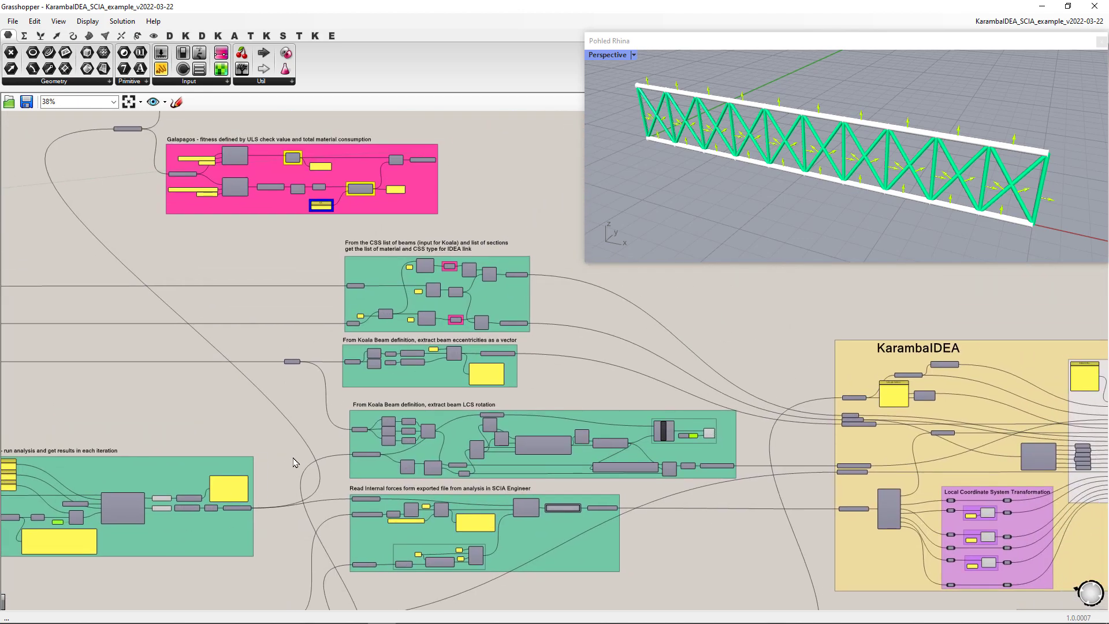
scroll(430, 272, up, 3)
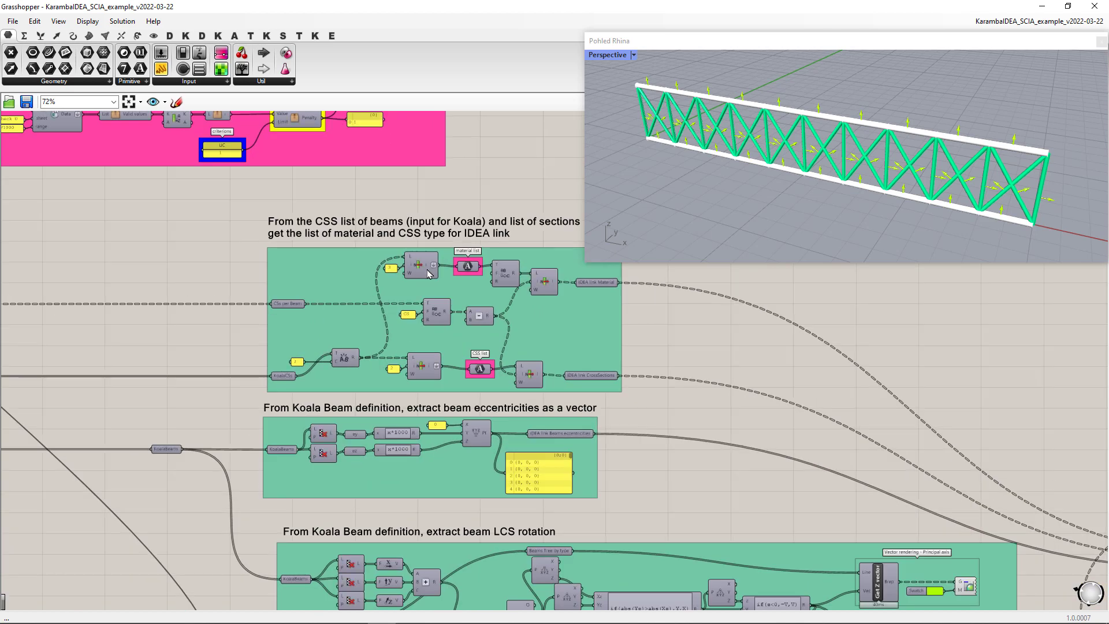
right_drag(372, 312, 310, 300)
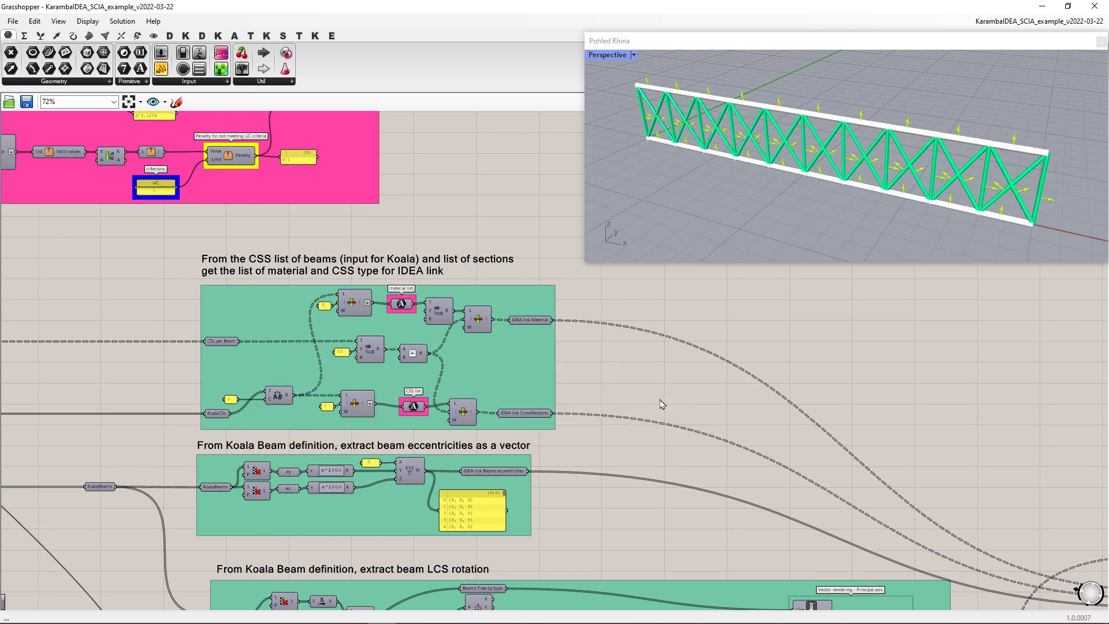
right_drag(639, 511, 500, 239)
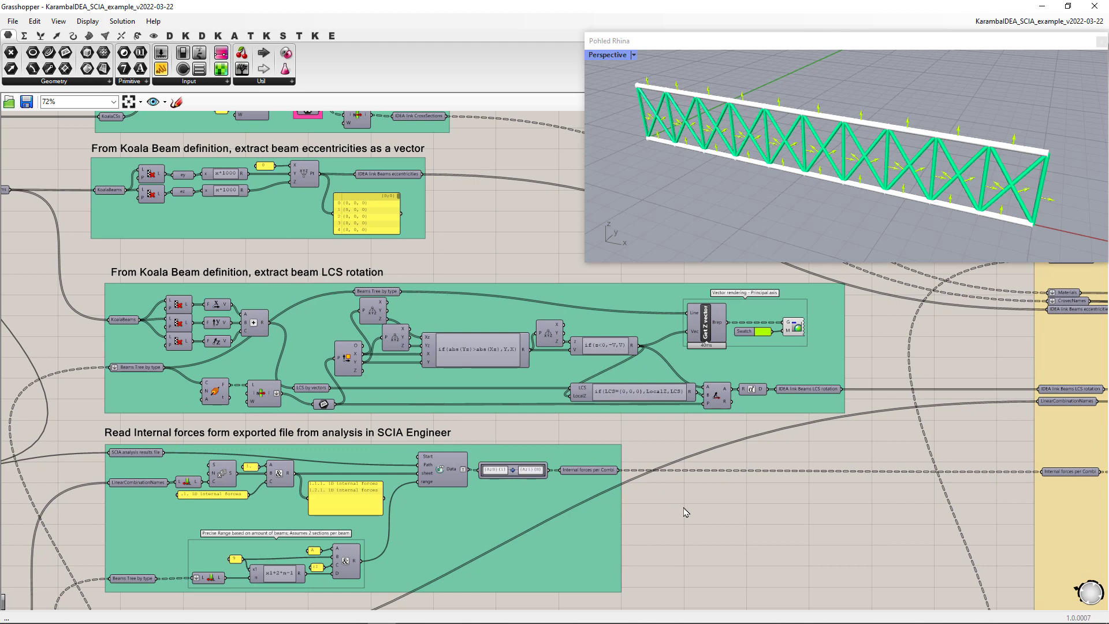
Step: Create the KOALA XML file again to rerun the SCIA Engineer analysis
right_drag(685, 512, 682, 376)
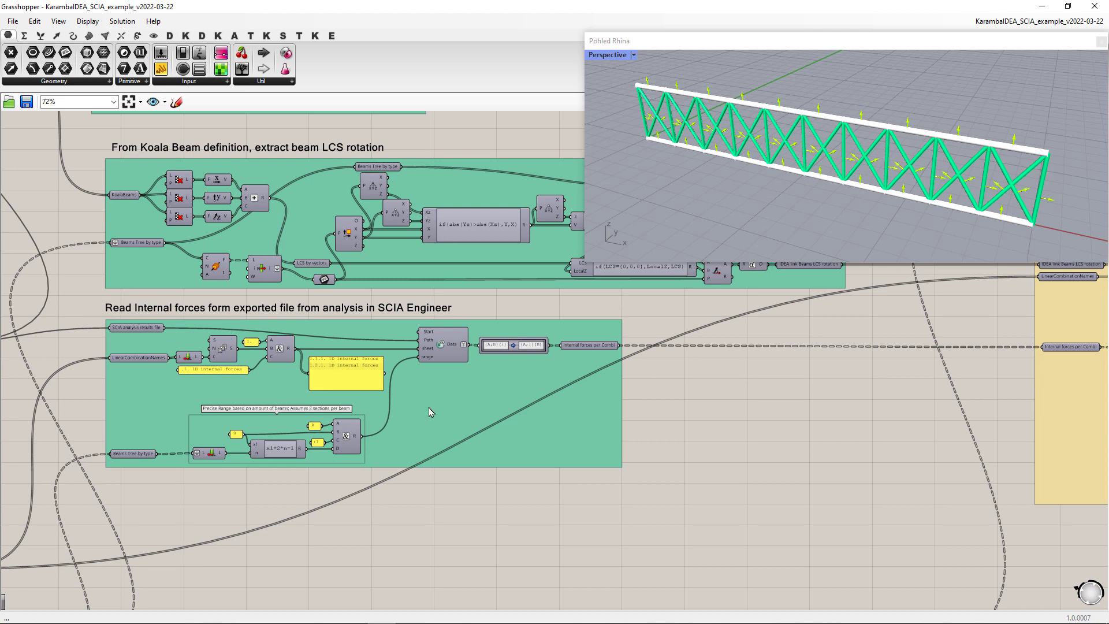
right_drag(725, 455, 251, 459)
click(694, 370)
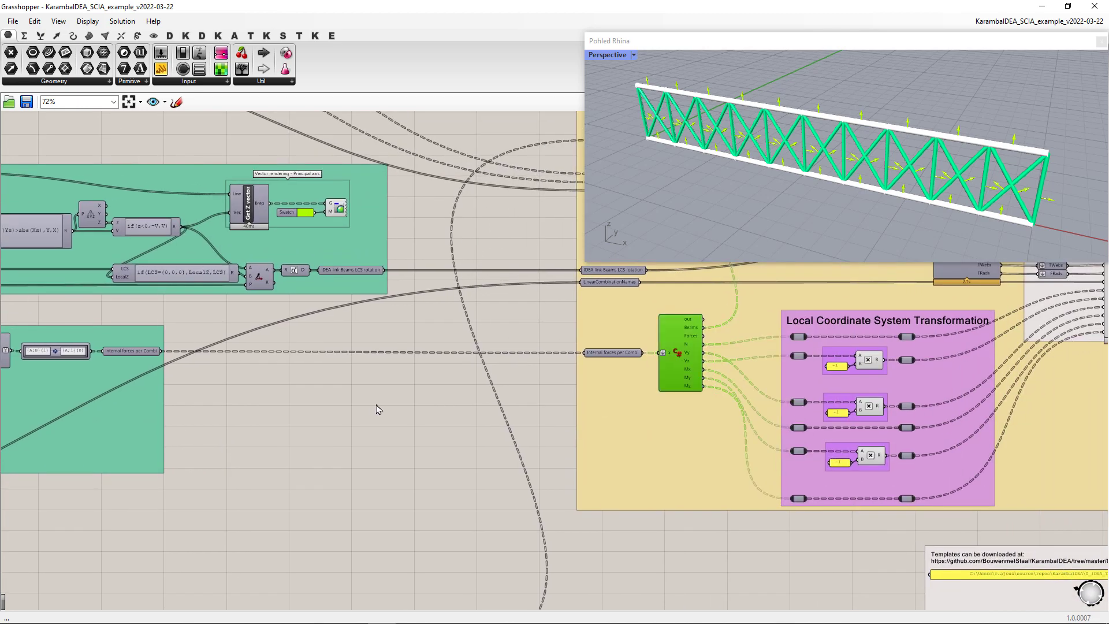
scroll(373, 409, down, 5)
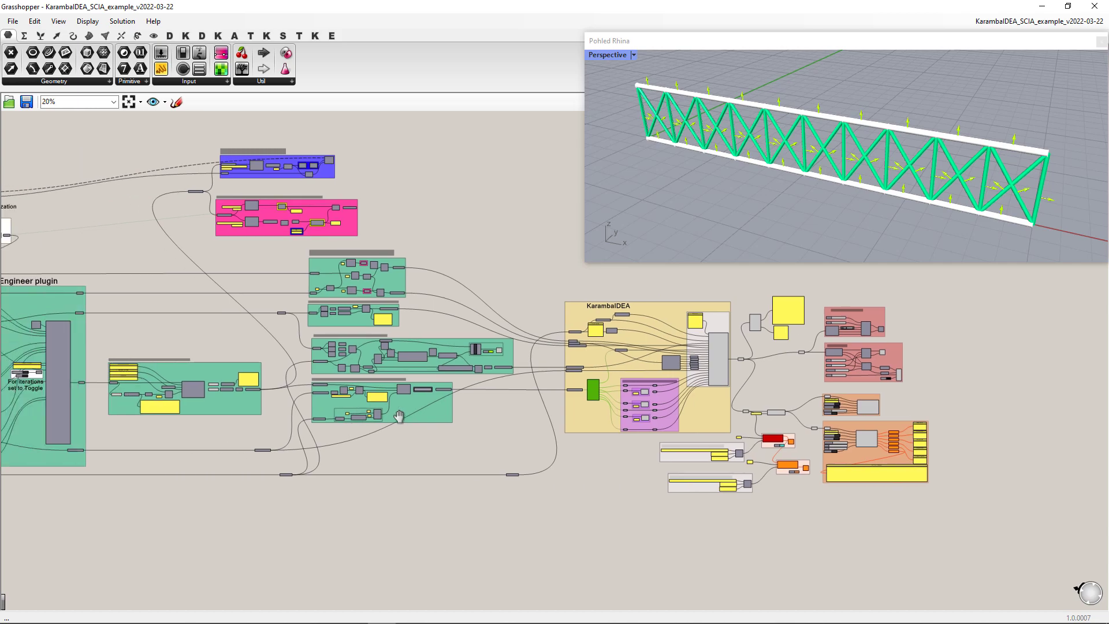
scroll(148, 390, up, 5)
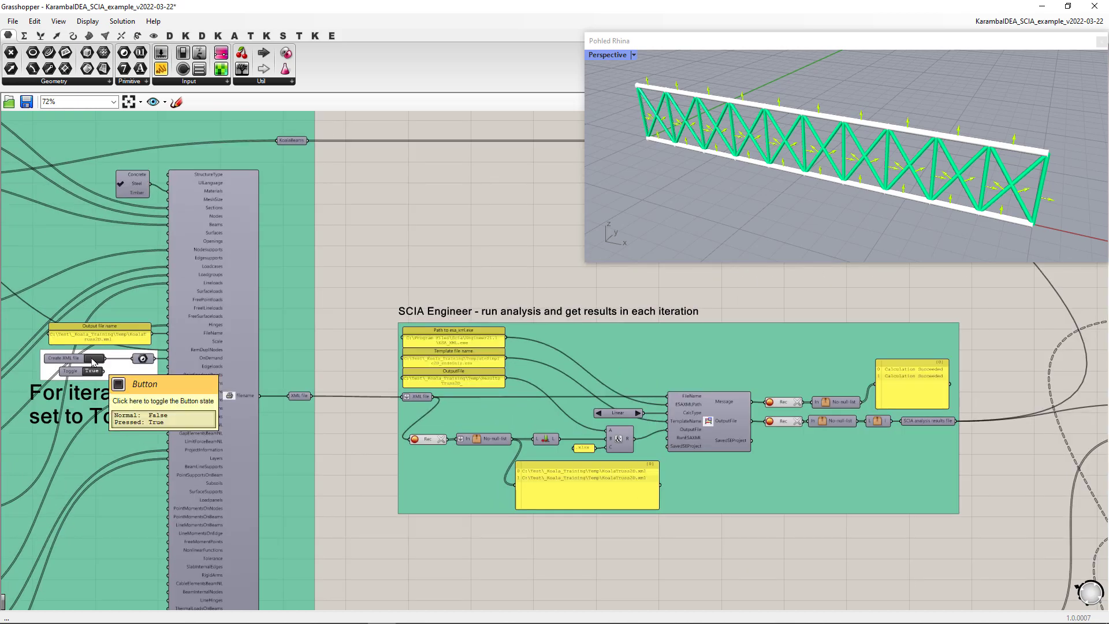
click(92, 361)
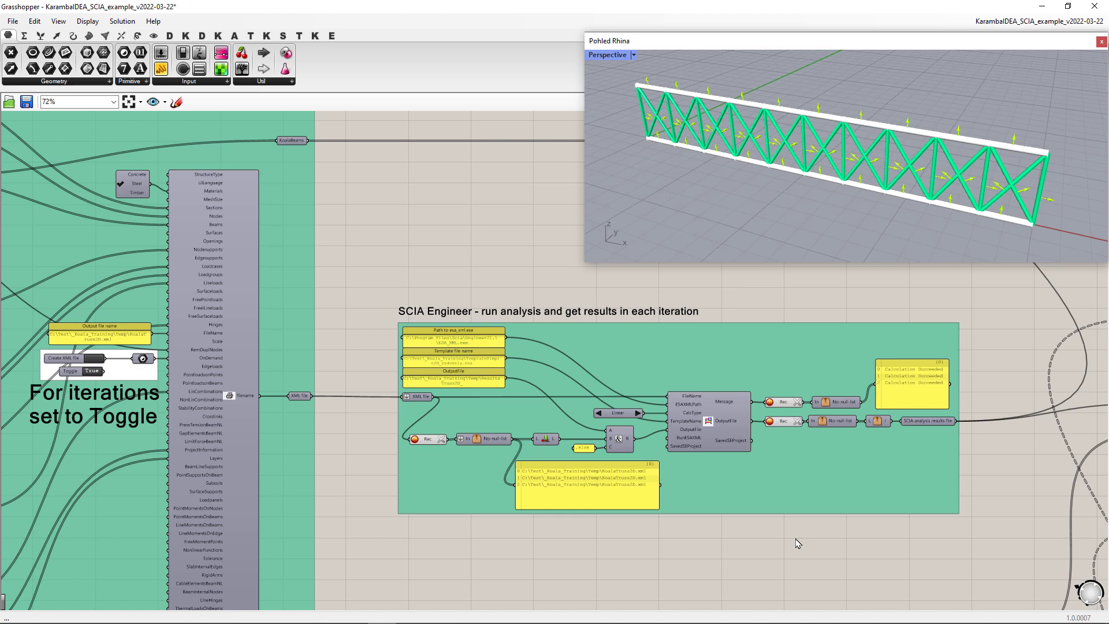
Step: Open the ResultsTruss2D_3 workbook from the Temp folder in Excel and view its 1.1.1. 1D internal forces sheet
key(alt+Tab)
key(alt+Tab)
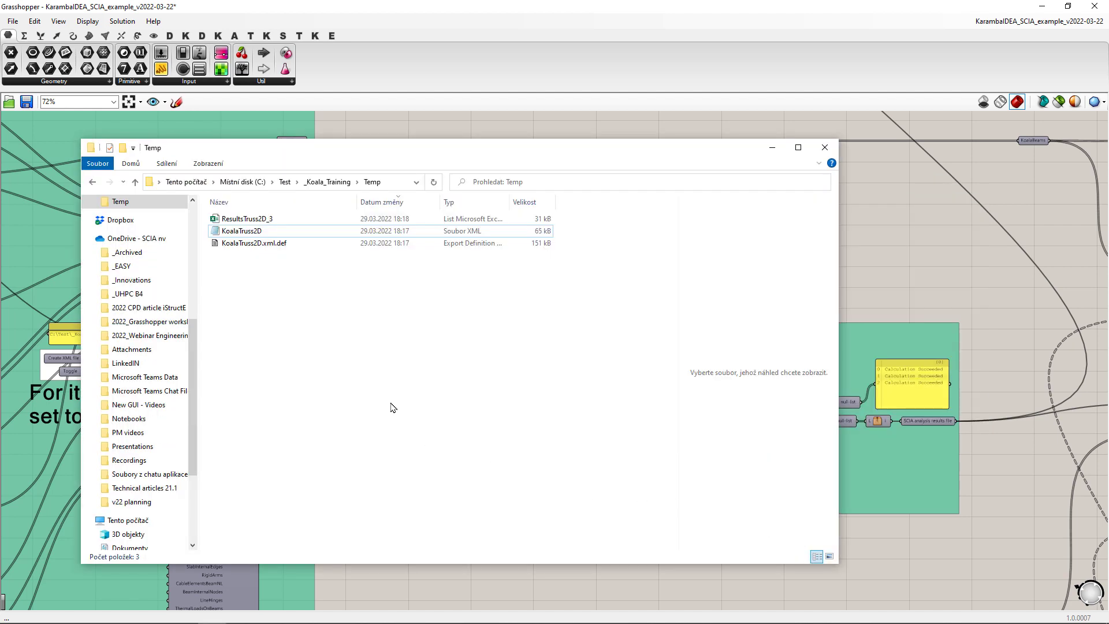
click(239, 224)
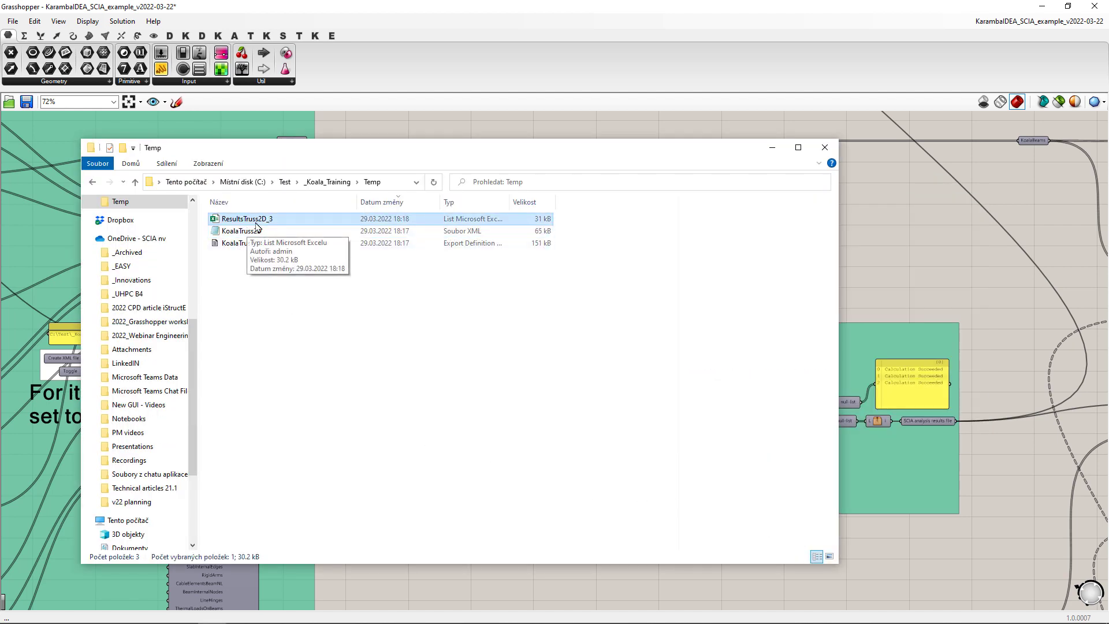
double_click(256, 225)
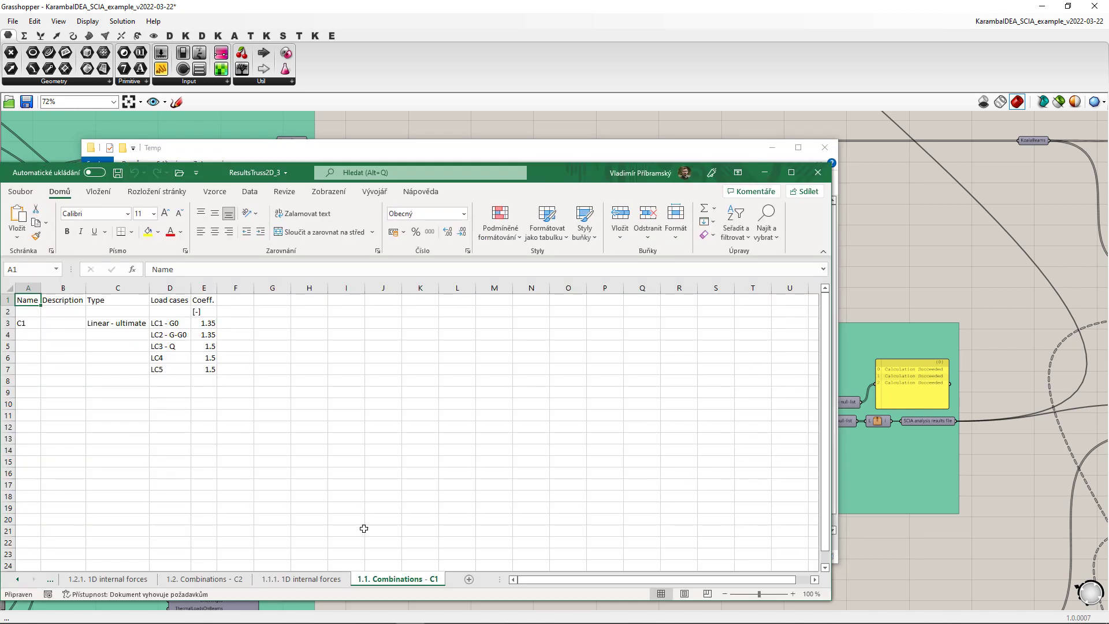
click(314, 586)
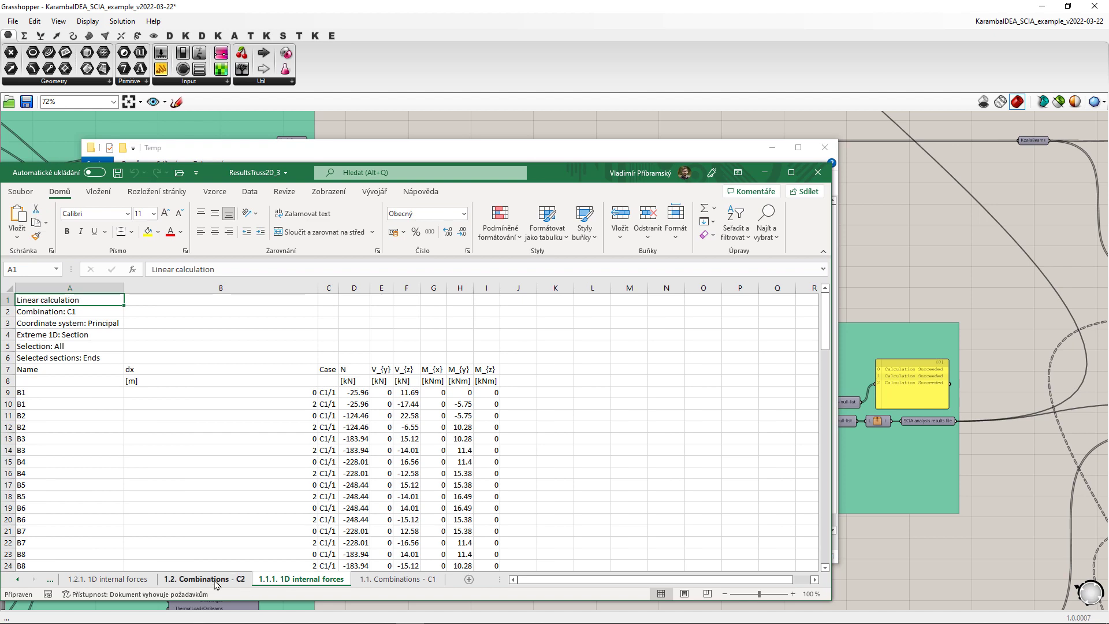
Step: Review the 1.4. Combinations - C2.1 and 2.1.1. EC-EN 1993 Steel check sheets, and close the results workbook
click(64, 579)
click(19, 579)
click(19, 579)
click(18, 579)
click(19, 580)
click(199, 579)
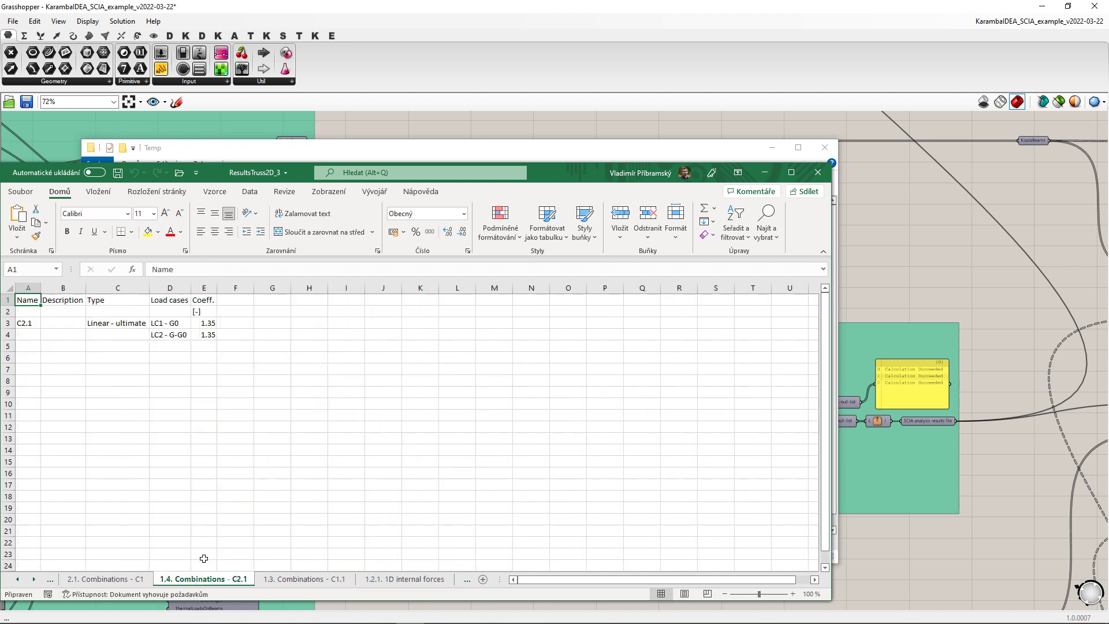
click(19, 579)
click(157, 584)
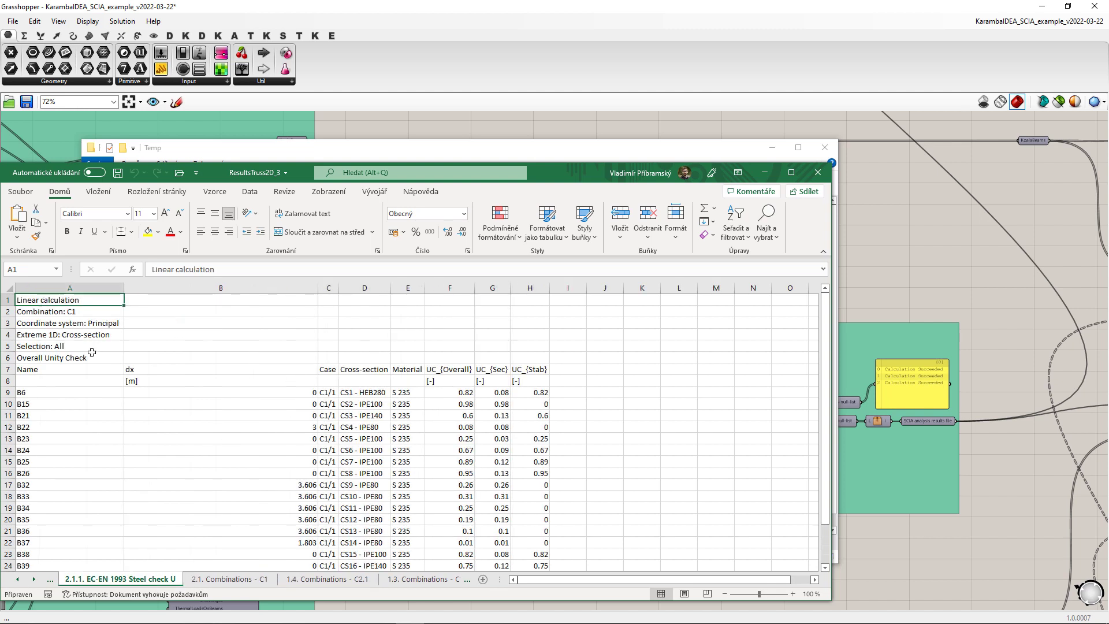
click(450, 462)
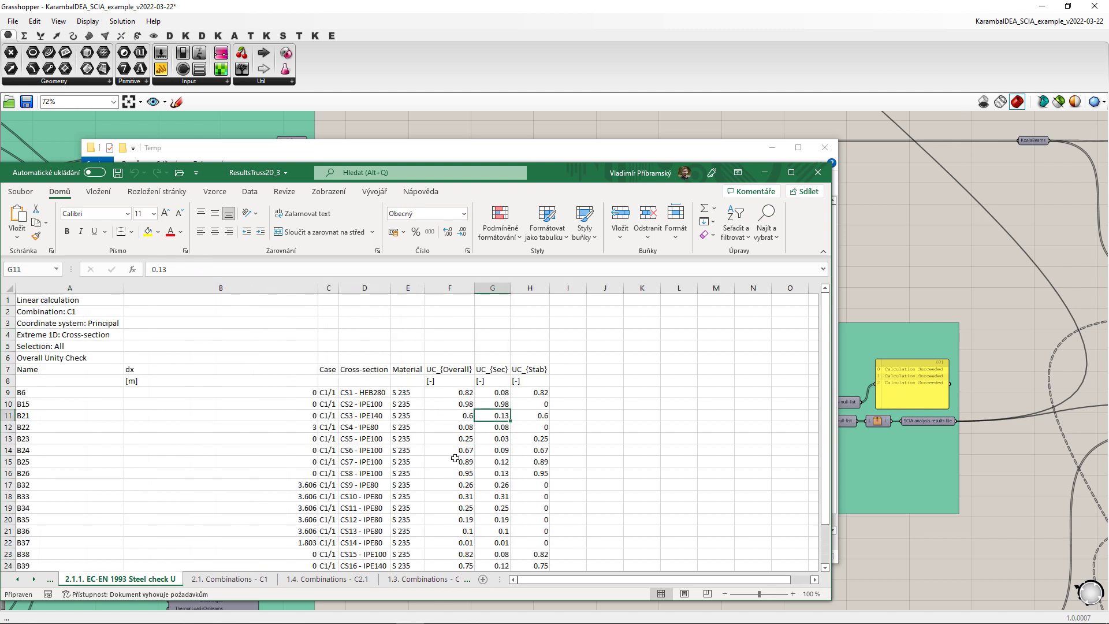
click(818, 172)
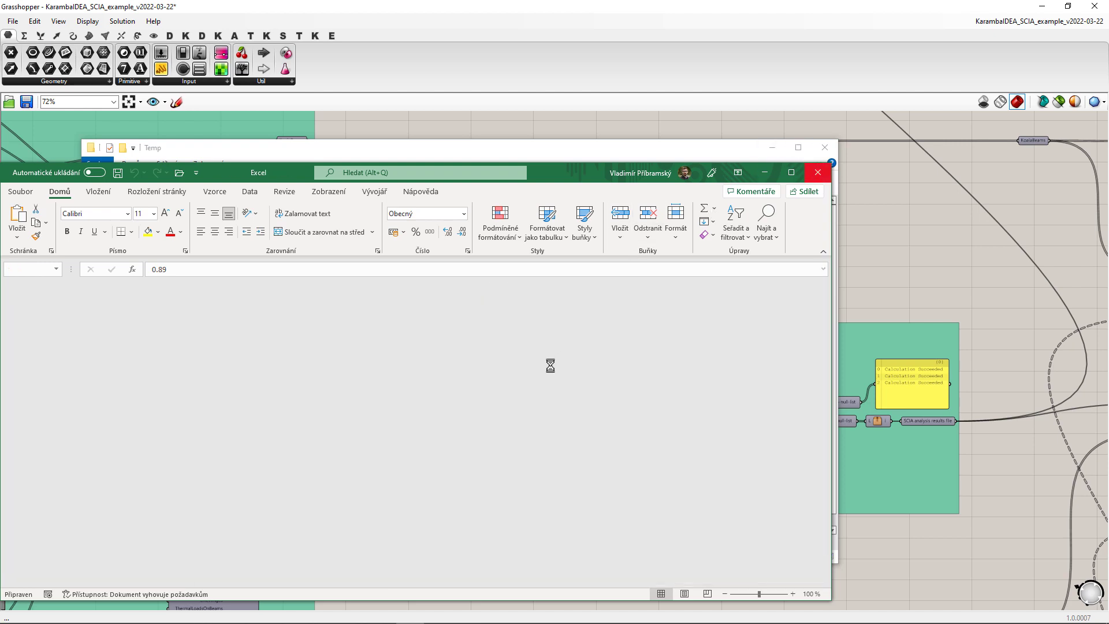
Step: Switch to SCIA Engineer and open the recent project TemplateSimple2D_endsOnly.esa
click(387, 375)
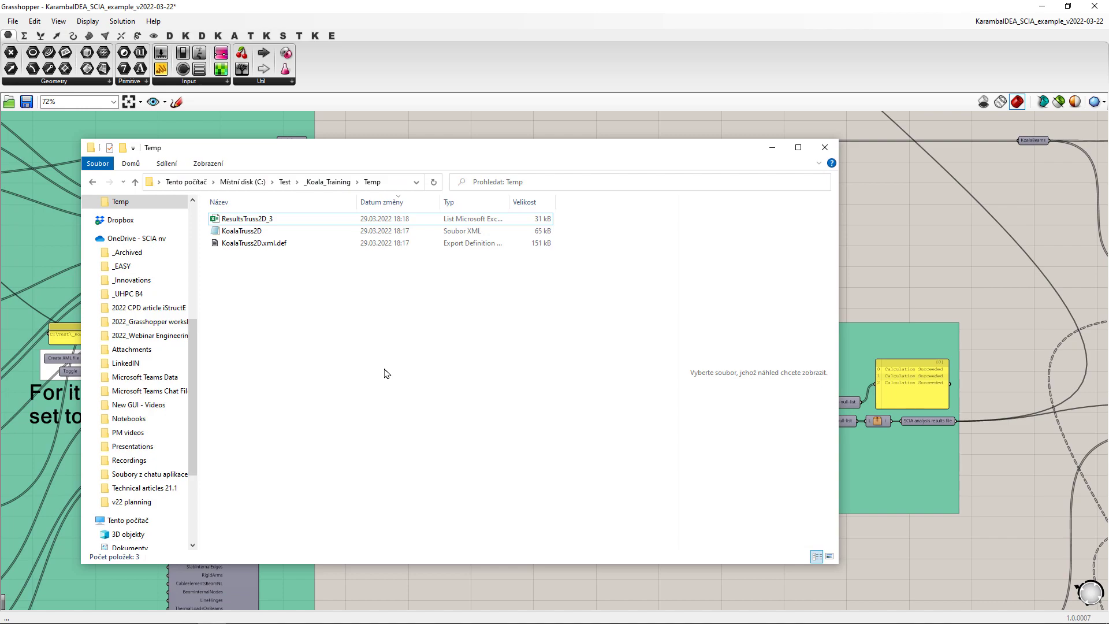
key(alt+Tab)
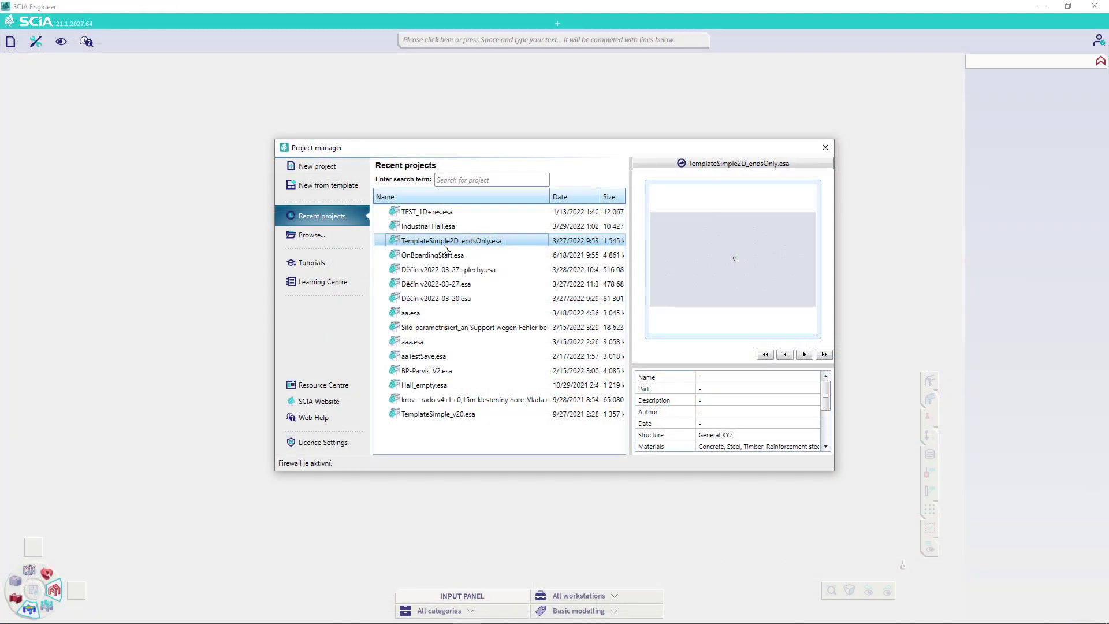
double_click(445, 243)
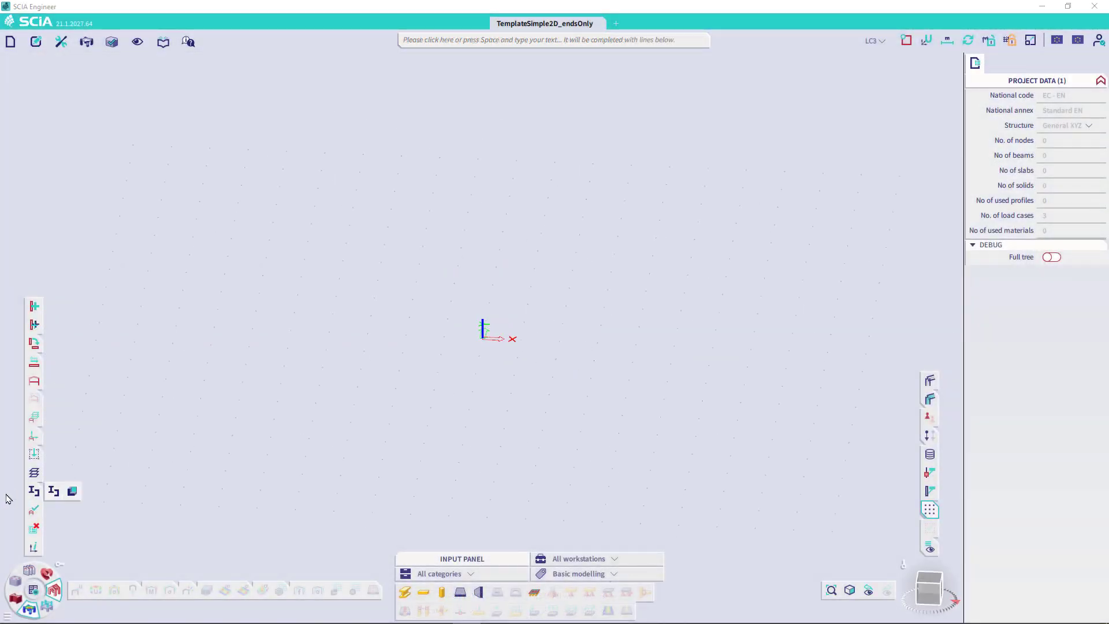
Step: Check the cross-sections library of the template project and close it
click(55, 490)
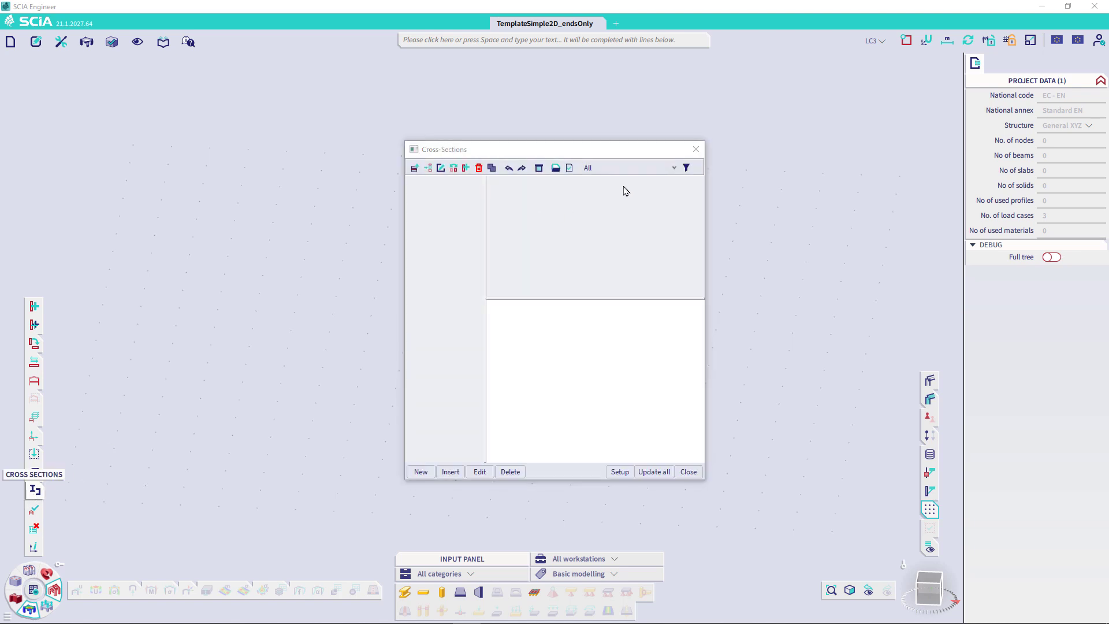
click(754, 184)
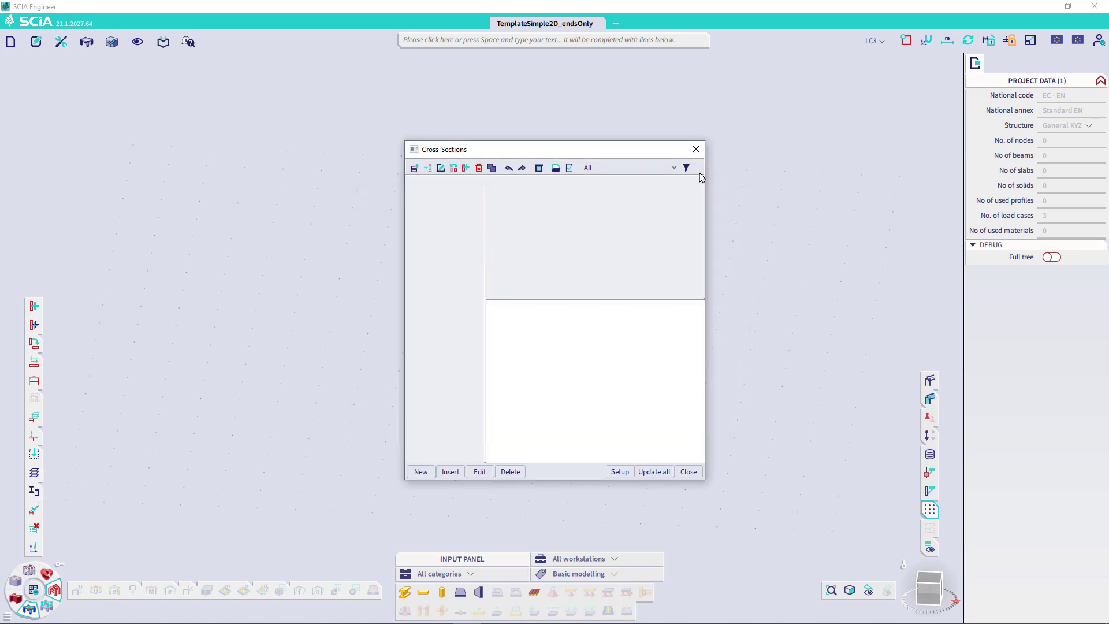
click(696, 149)
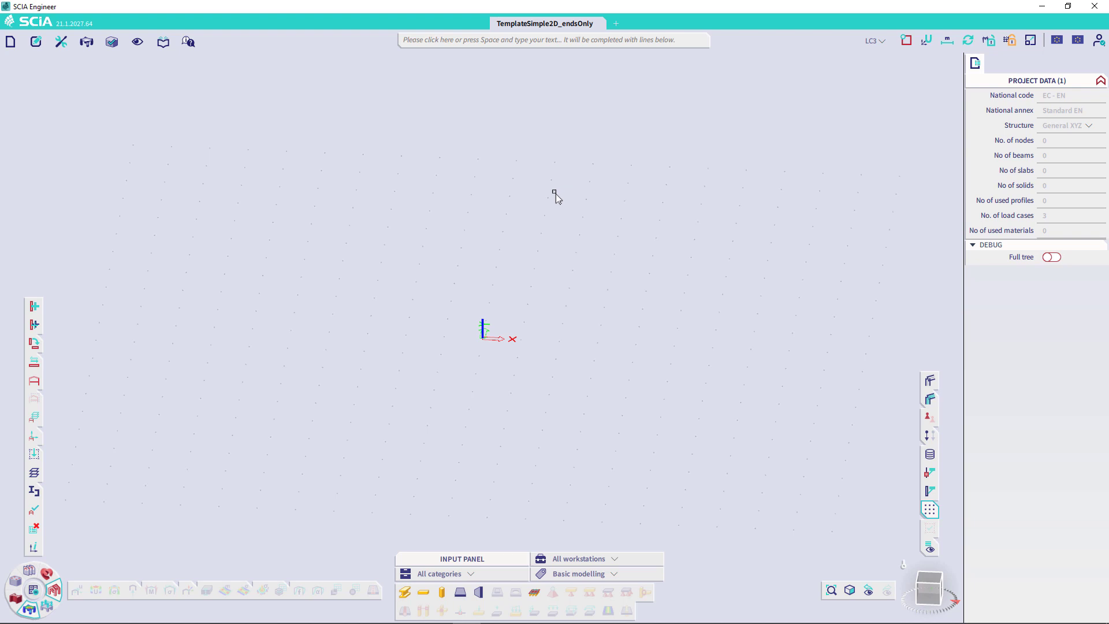
Step: Open the engineering report Report_1 and inspect the properties of its two Combinations items
key(space)
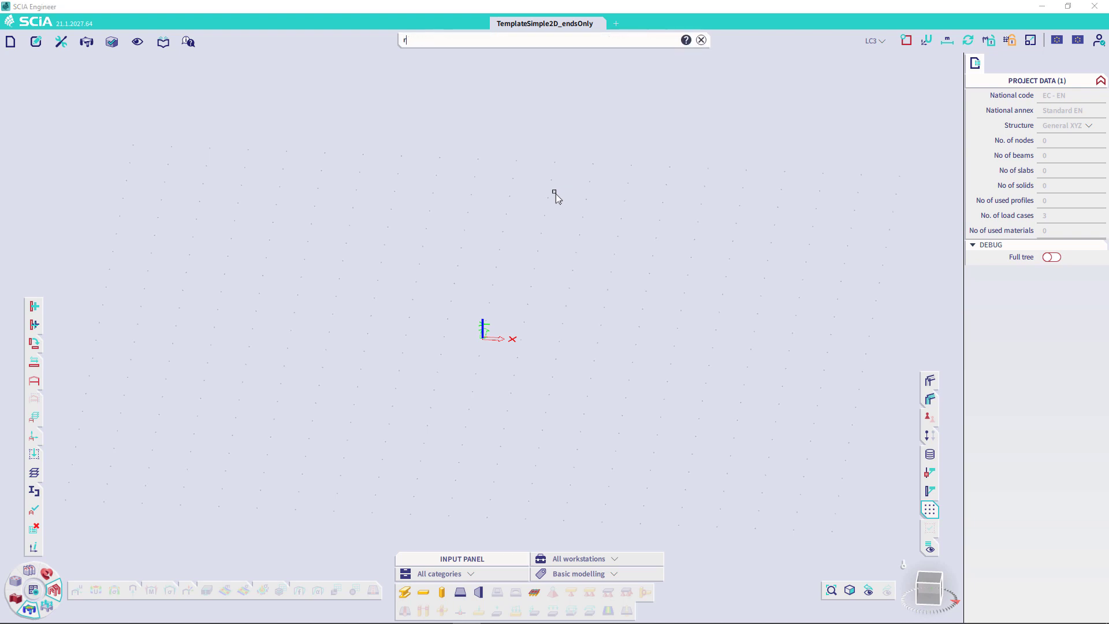
text(beam)
key(Escape)
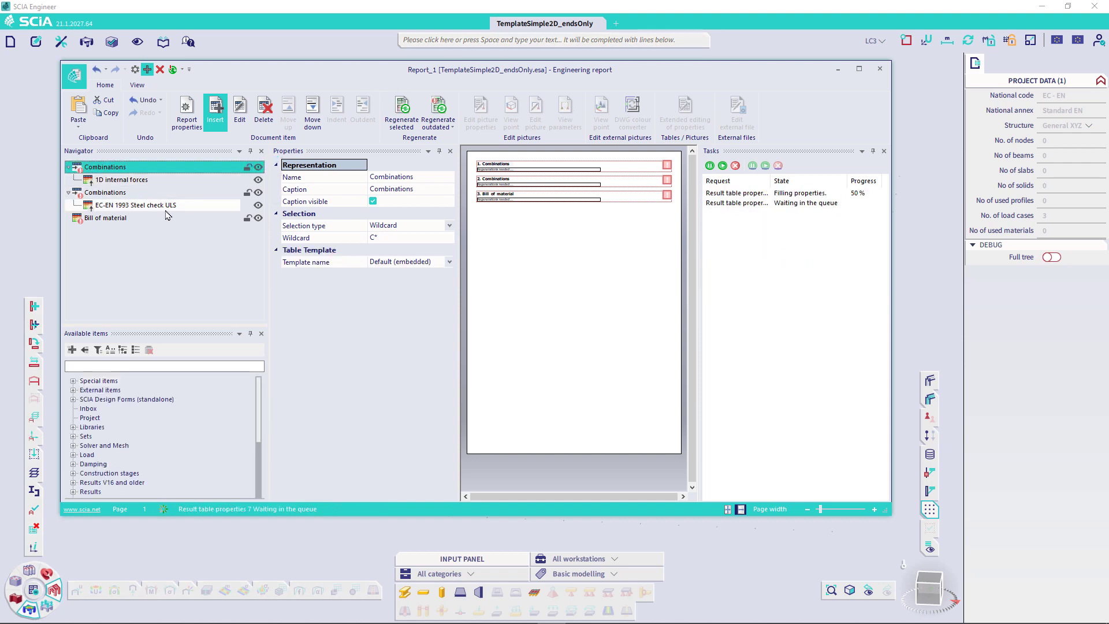
click(112, 171)
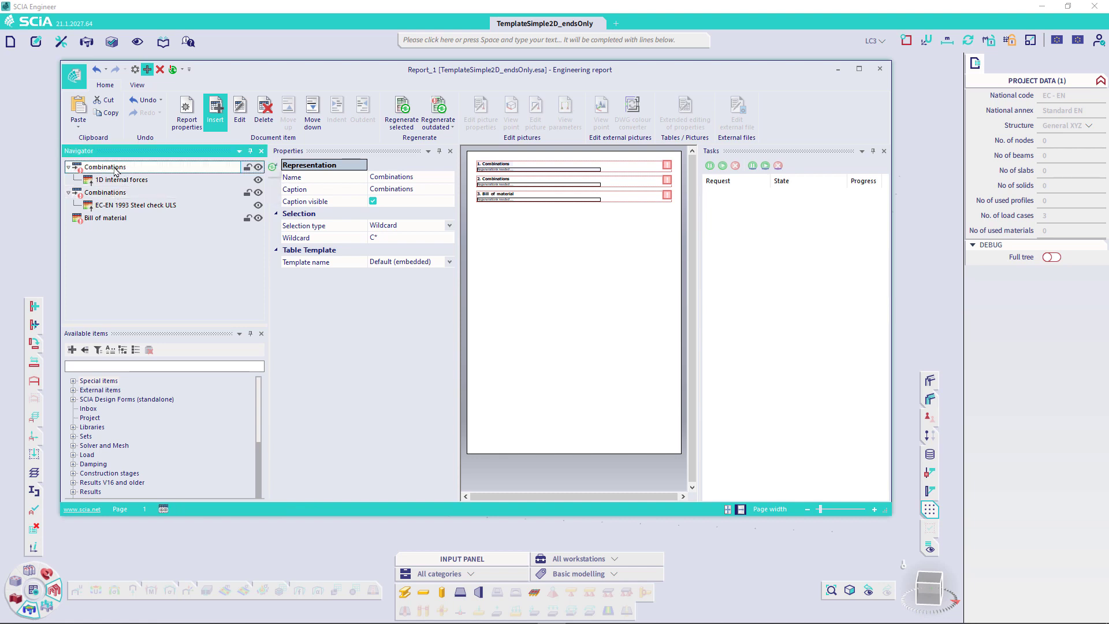
click(110, 193)
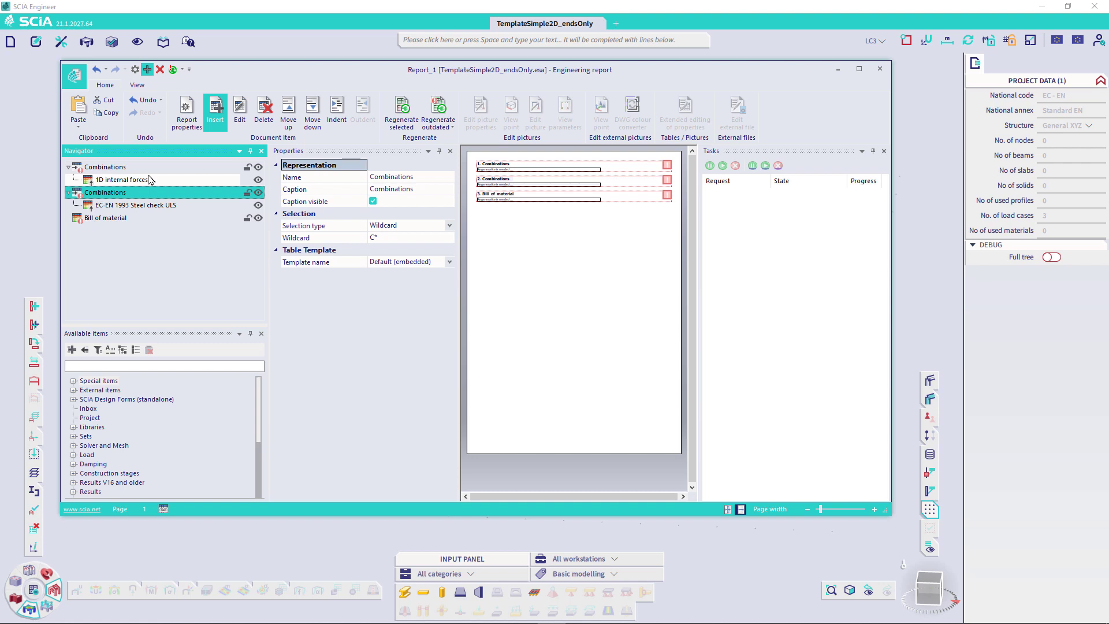
Step: Inspect the report properties of the 1D internal forces and EC-EN 1993 Steel check ULS items
click(149, 180)
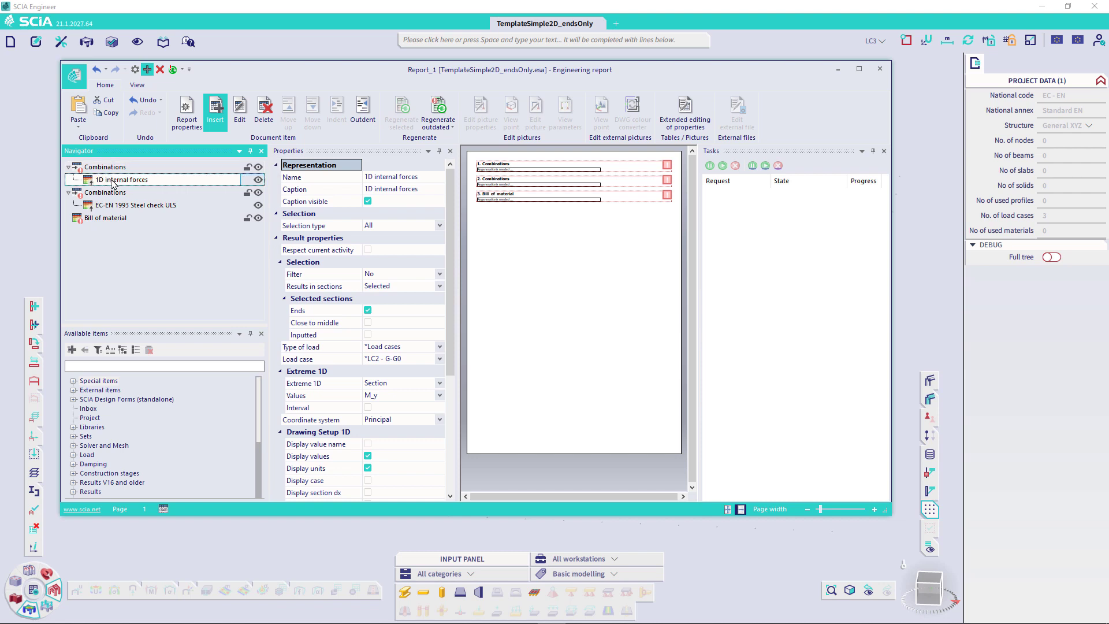
click(109, 178)
click(159, 184)
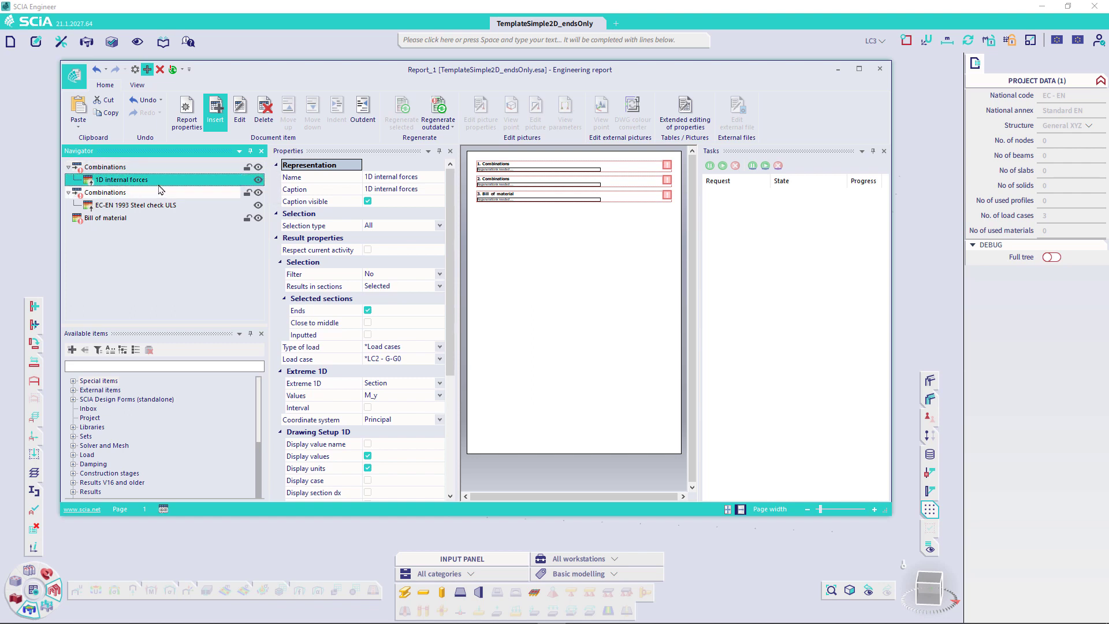
click(89, 183)
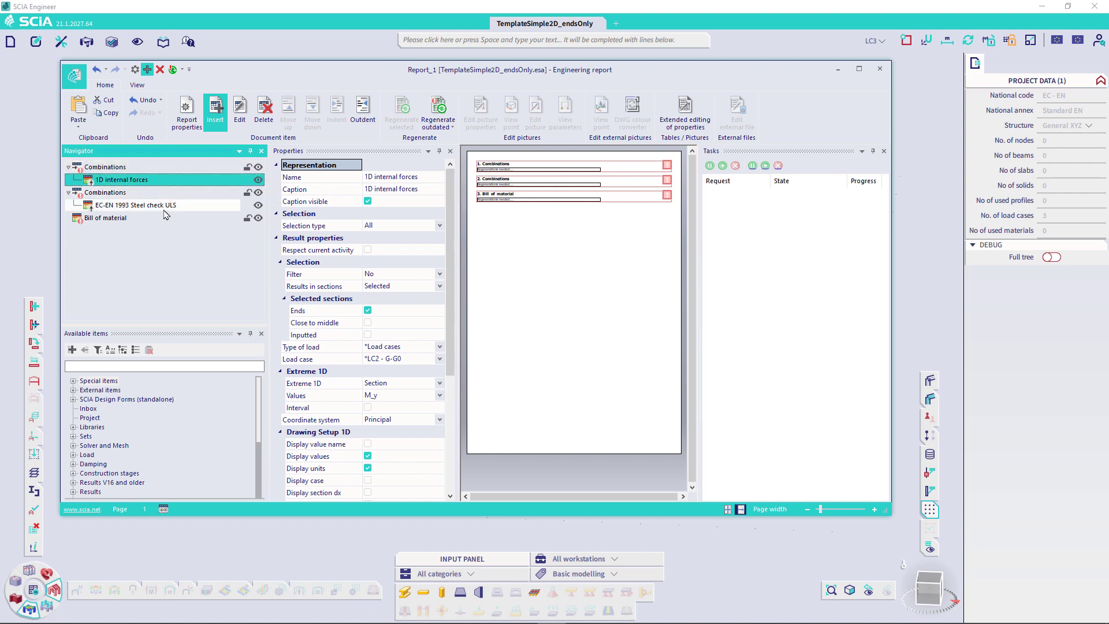
click(129, 206)
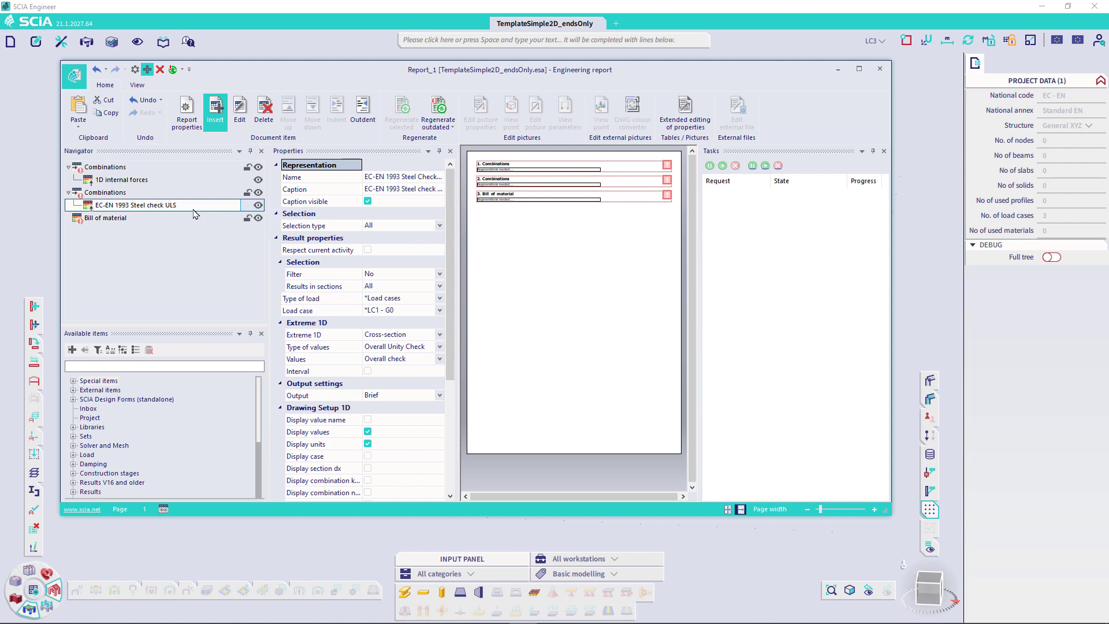
Step: Preview the KoalaTruss2D XML file in the Temp folder, and close the engineering report in SCIA Engineer
key(alt+Tab)
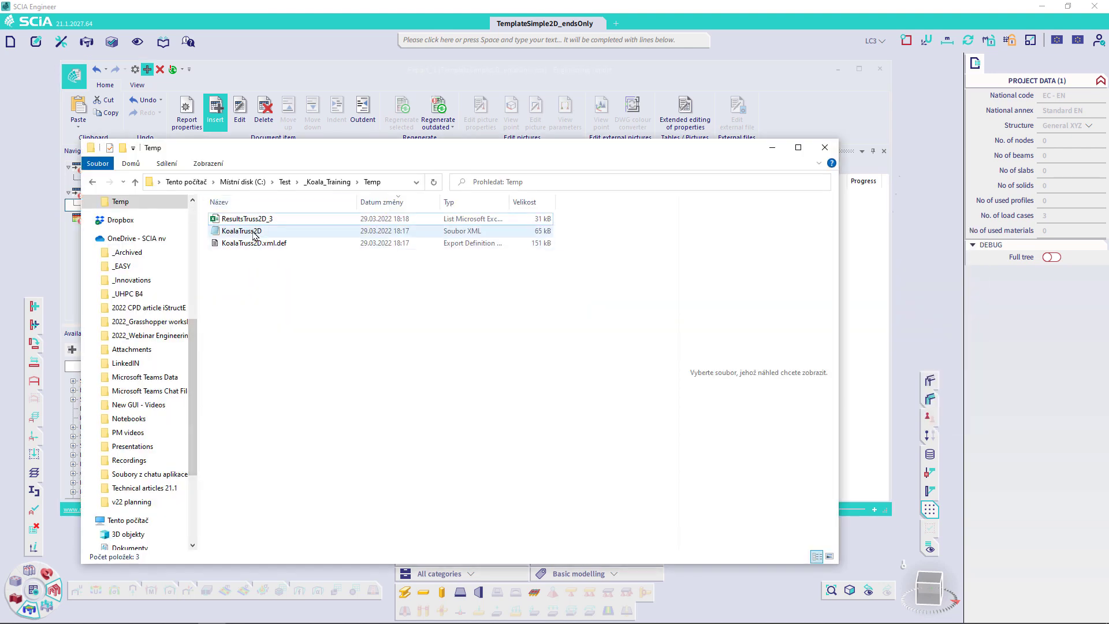
click(254, 231)
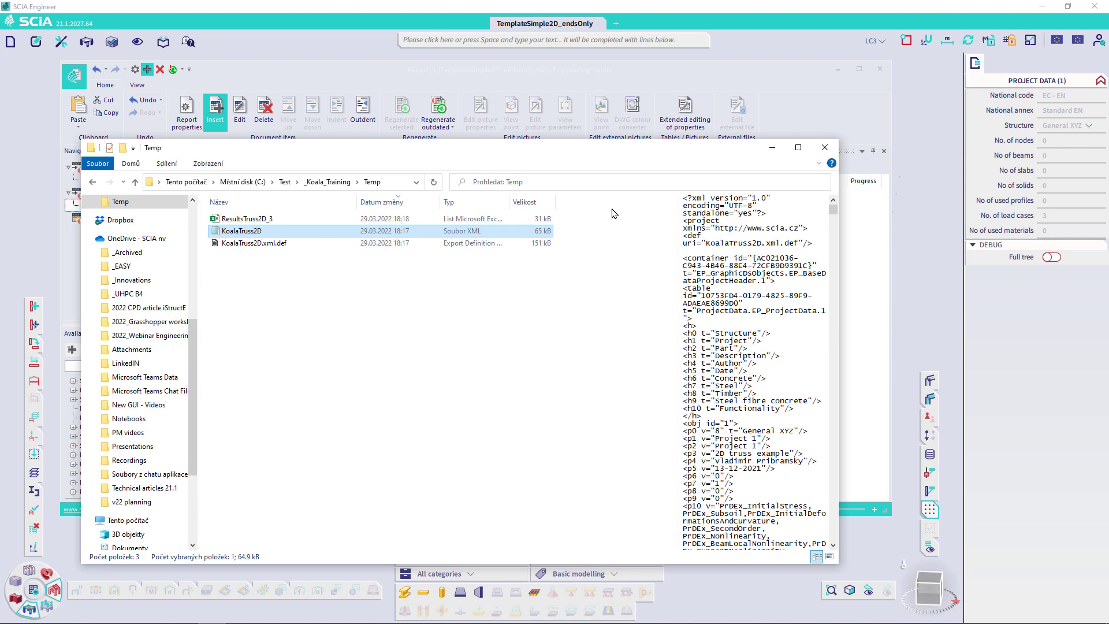
click(880, 69)
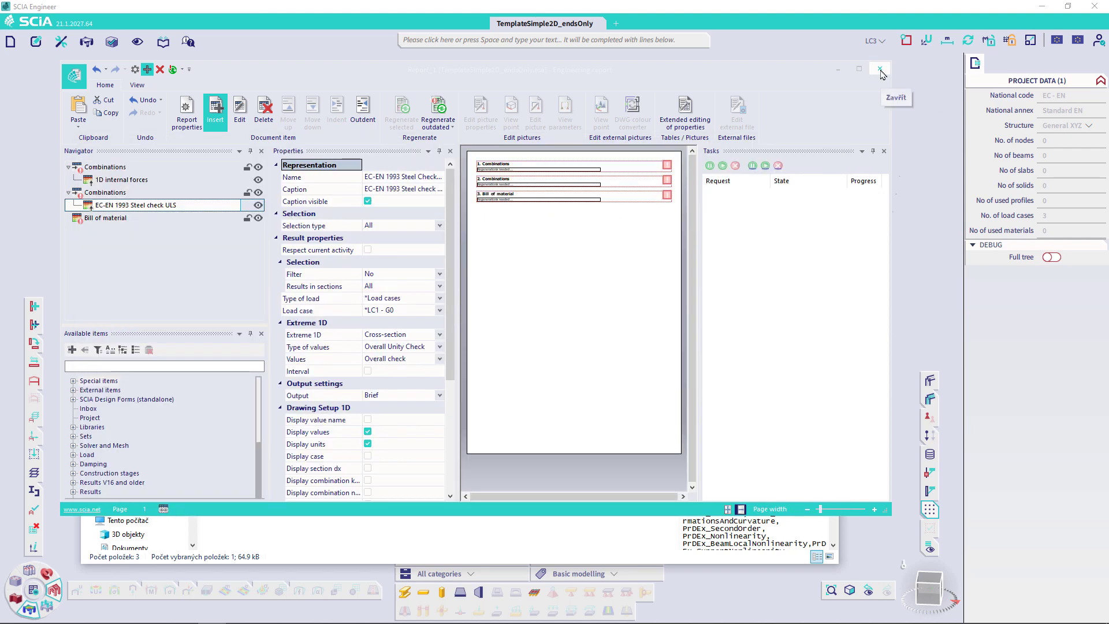
click(880, 69)
Step: Update the template project from the KoalaTruss2D XML file in the Temp folder
click(455, 118)
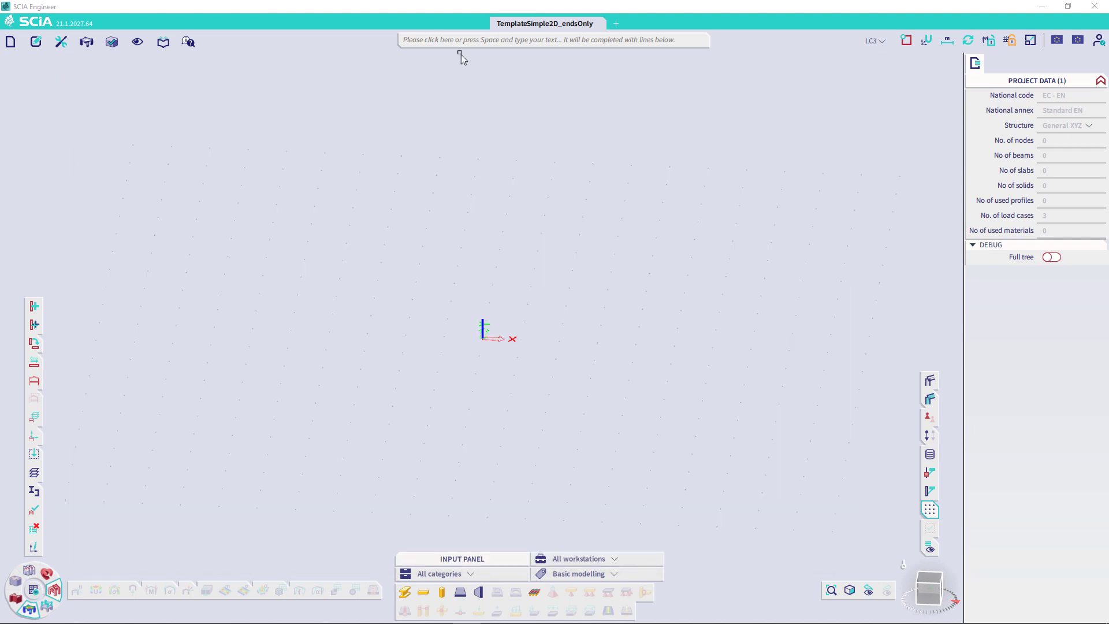
text(xml)
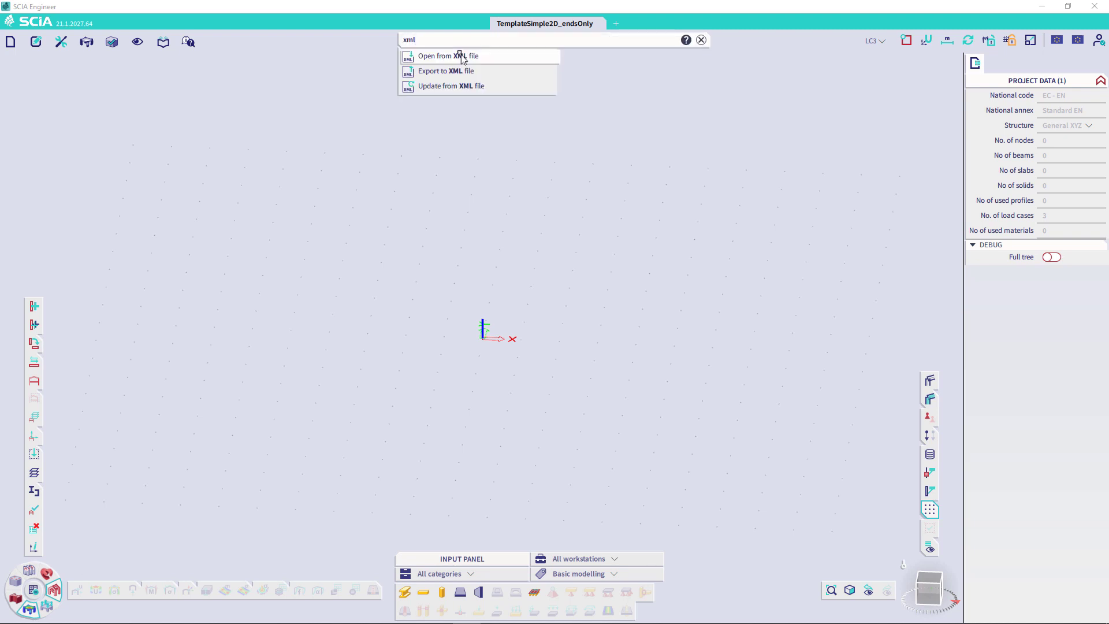
key(Up)
key(Return)
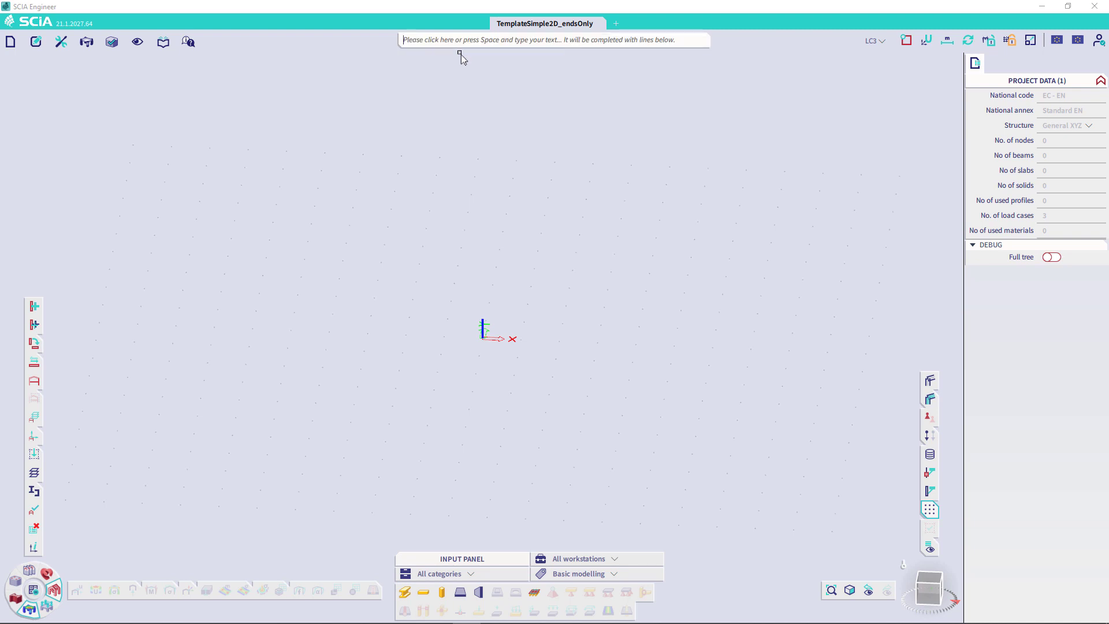
double_click(498, 280)
click(506, 250)
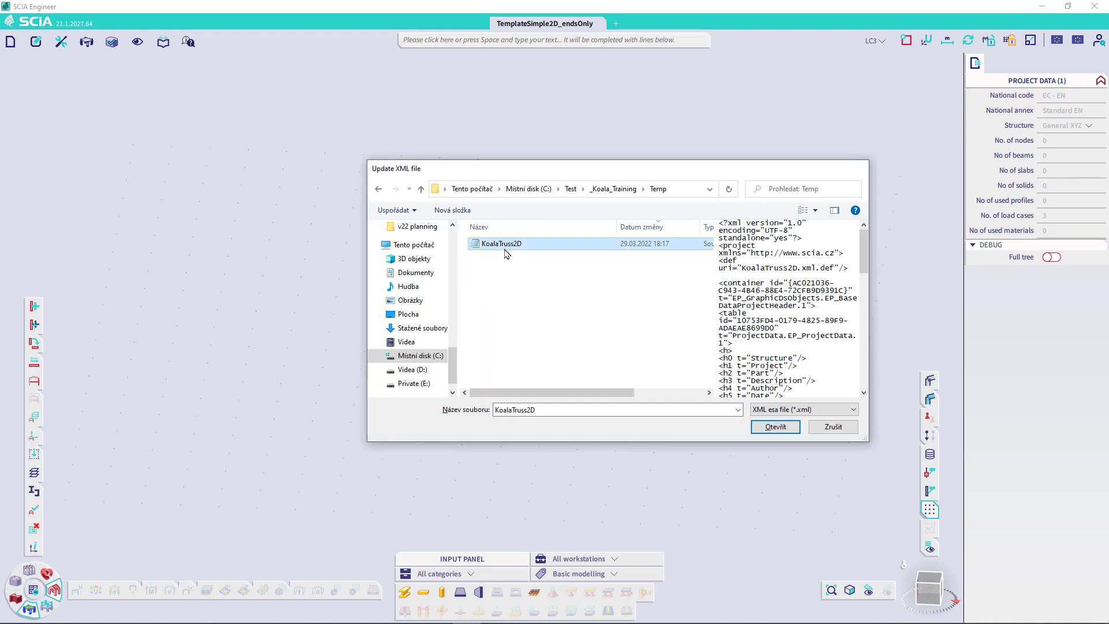
double_click(507, 253)
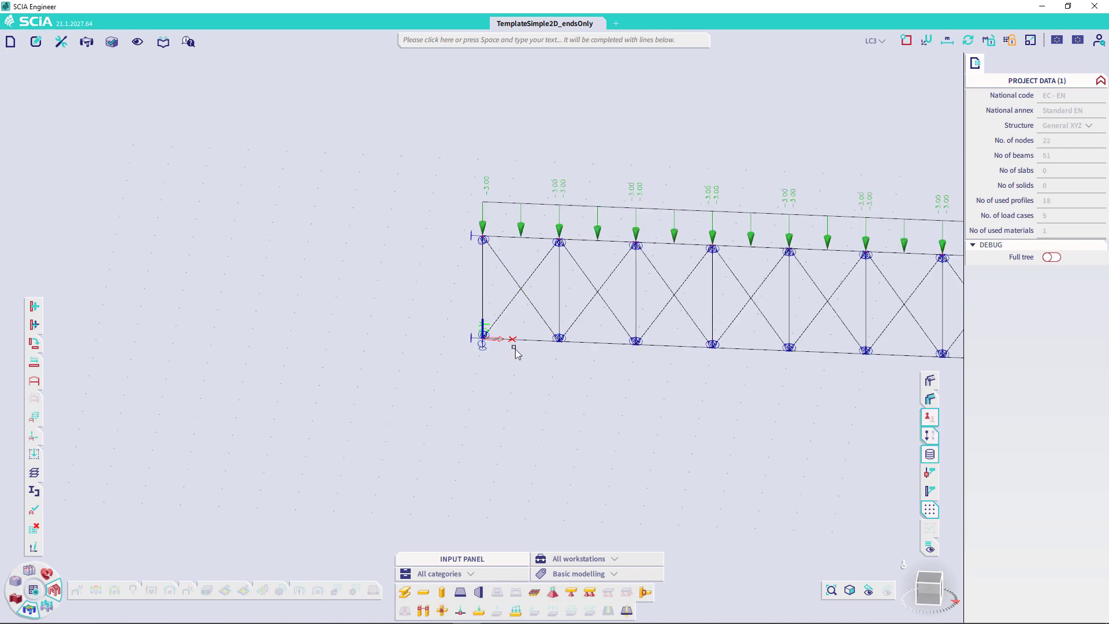
Step: Display the truss members as rendered cross-section surfaces and view the complete loaded truss
click(929, 399)
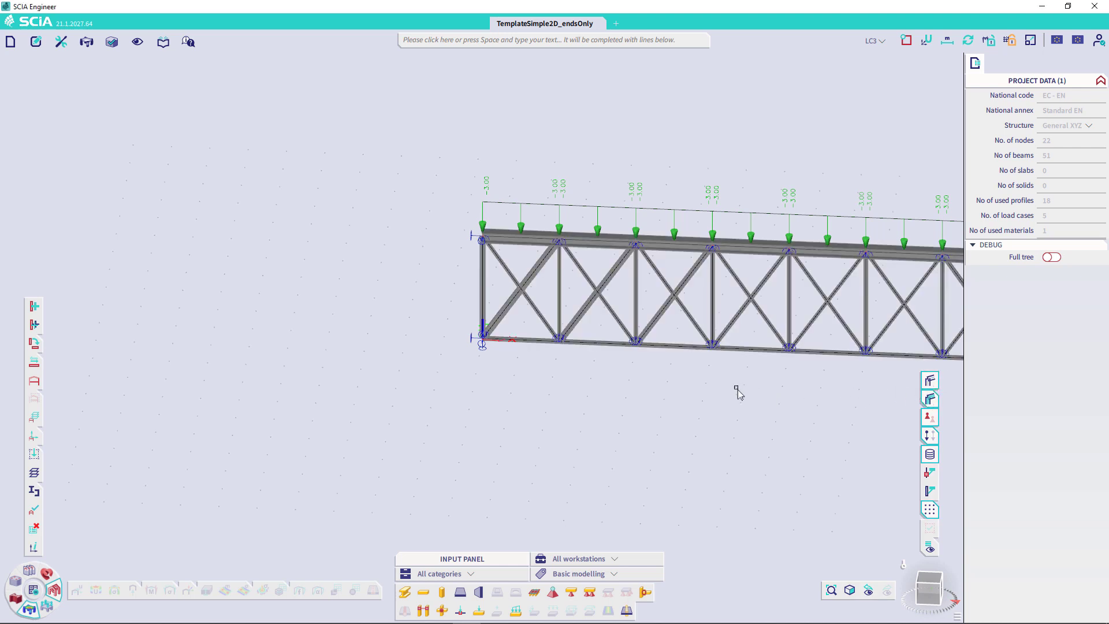
middle_drag(677, 386, 395, 370)
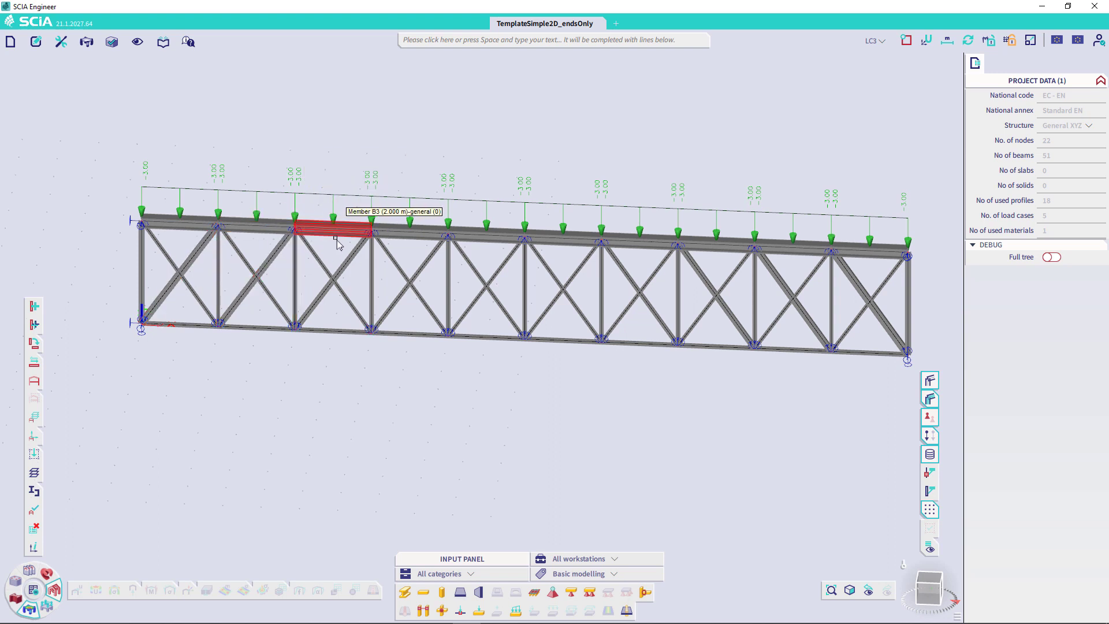
mouse_move(461, 292)
ctrl+right_down()
mouse_move(432, 303)
mouse_move(420, 254)
mouse_move(477, 290)
ctrl+right_up()
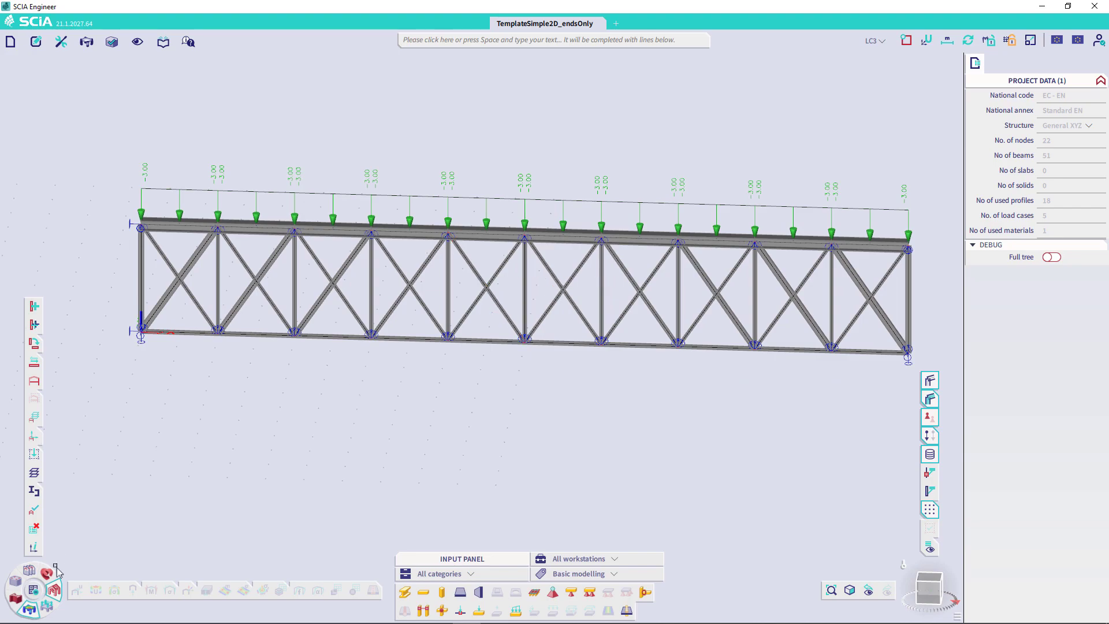
Step: Switch to Grasshopper and feed the Anemone CSS_Index into the CSS_Index input that selects the cross-section lists
click(39, 593)
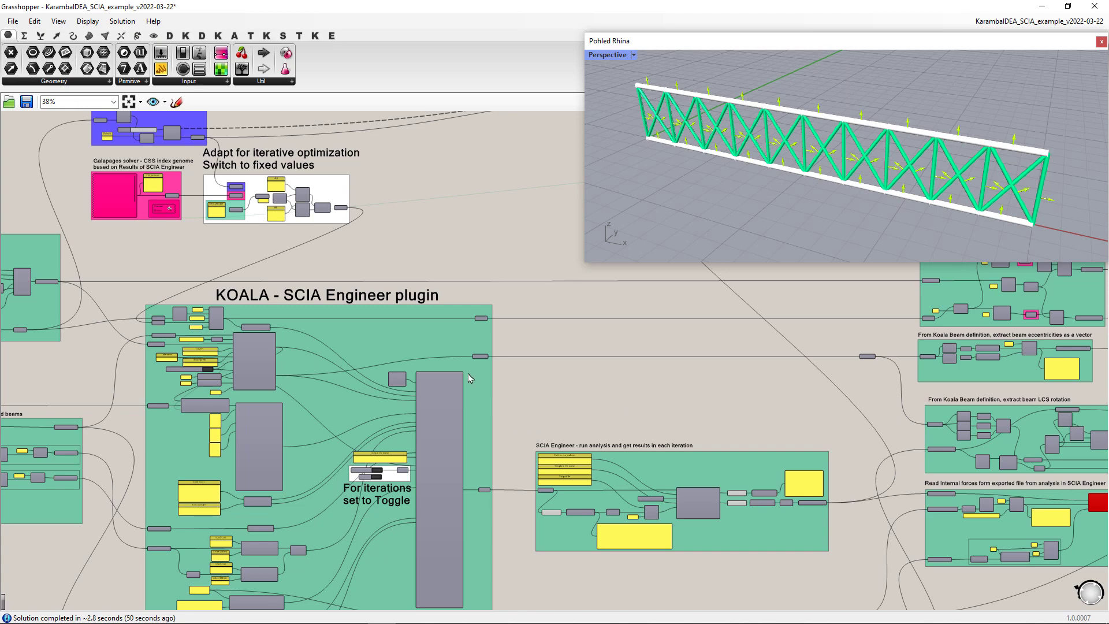
scroll(370, 262, up, 5)
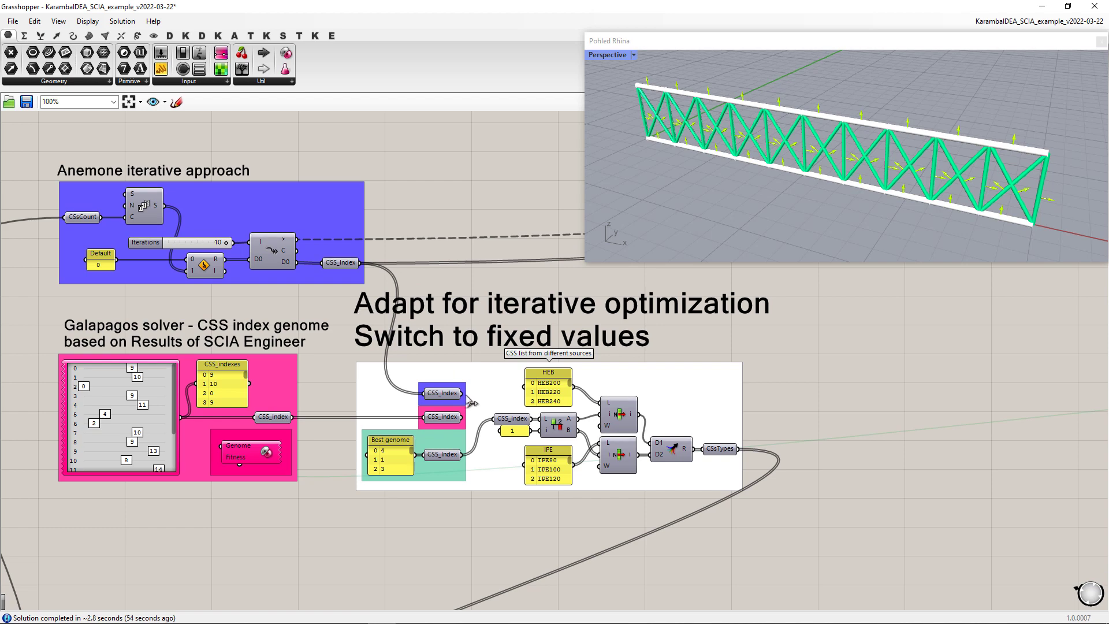
drag(463, 393, 493, 419)
Step: Inspect the Default start value of the Anemone loop and the HEB and IPE cross-section lists
click(106, 267)
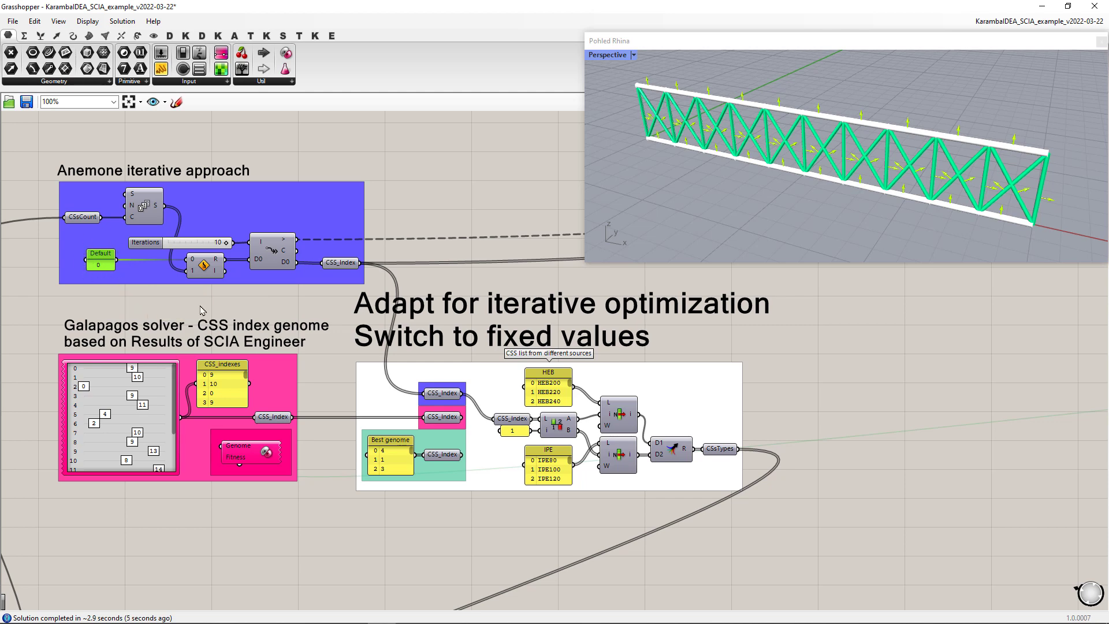
click(546, 396)
click(548, 471)
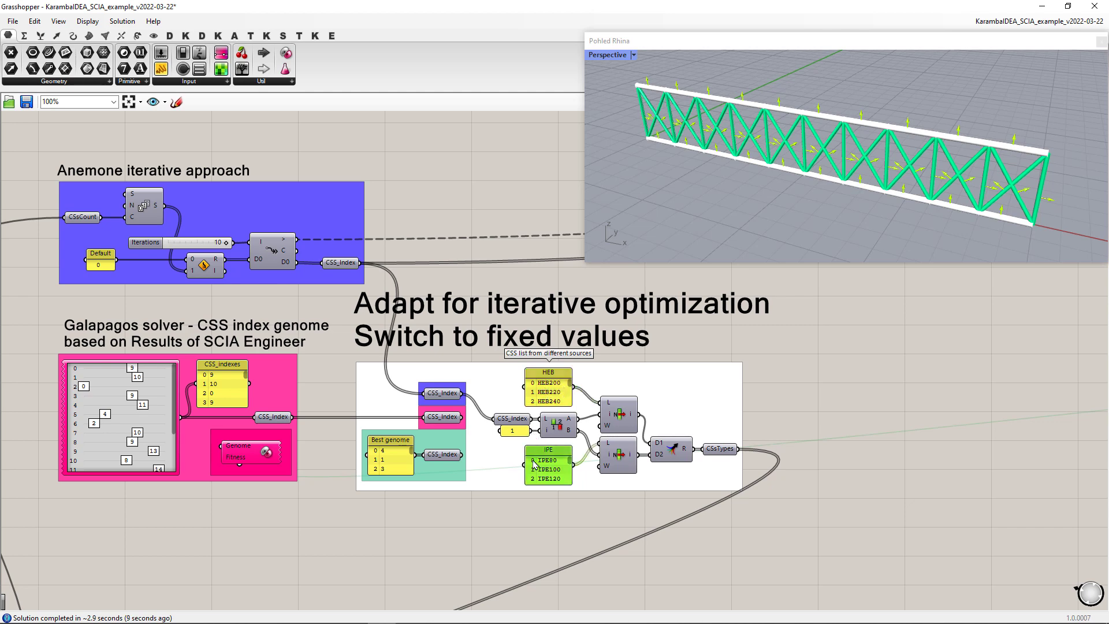
click(786, 411)
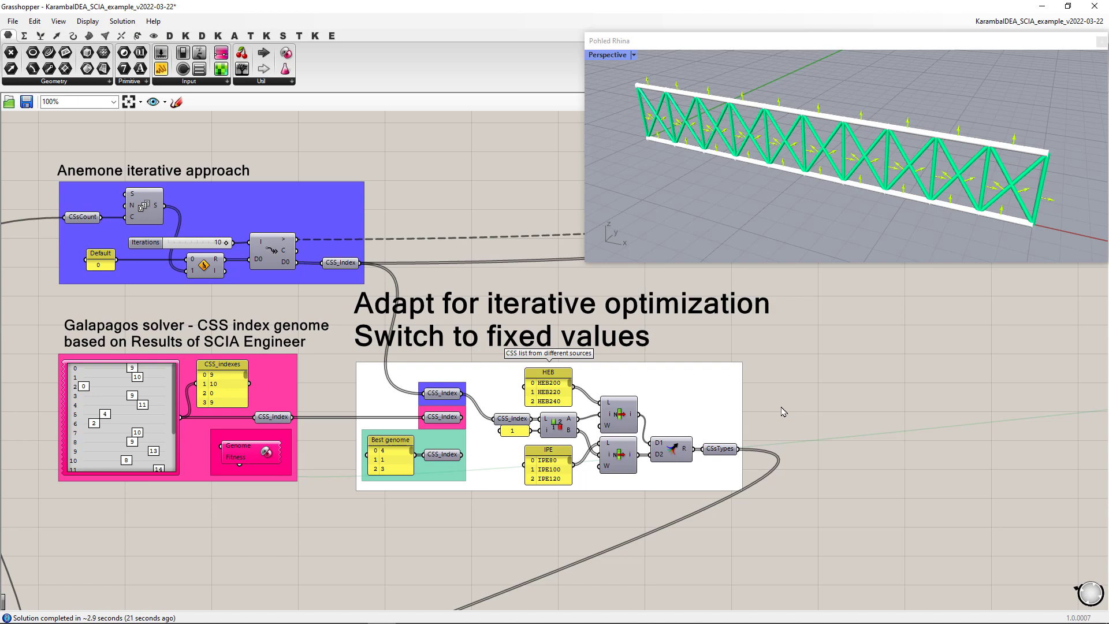
Step: Connect the True toggle to the KOALA OnDemand input relay, replacing the Create XML file button
scroll(784, 413, down, 6)
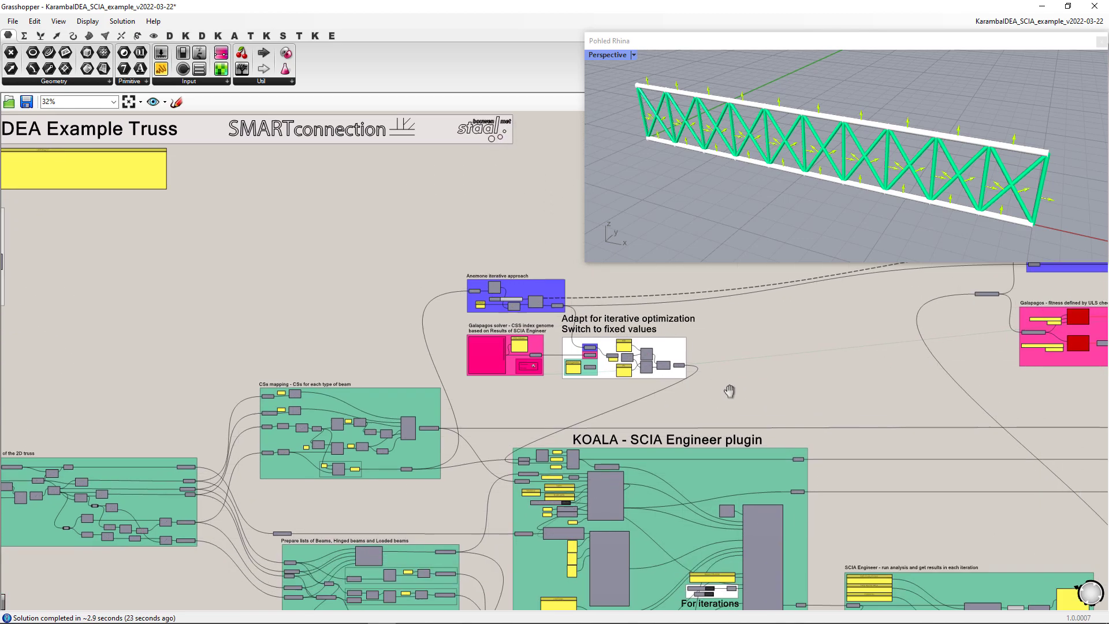
scroll(560, 477, up, 9)
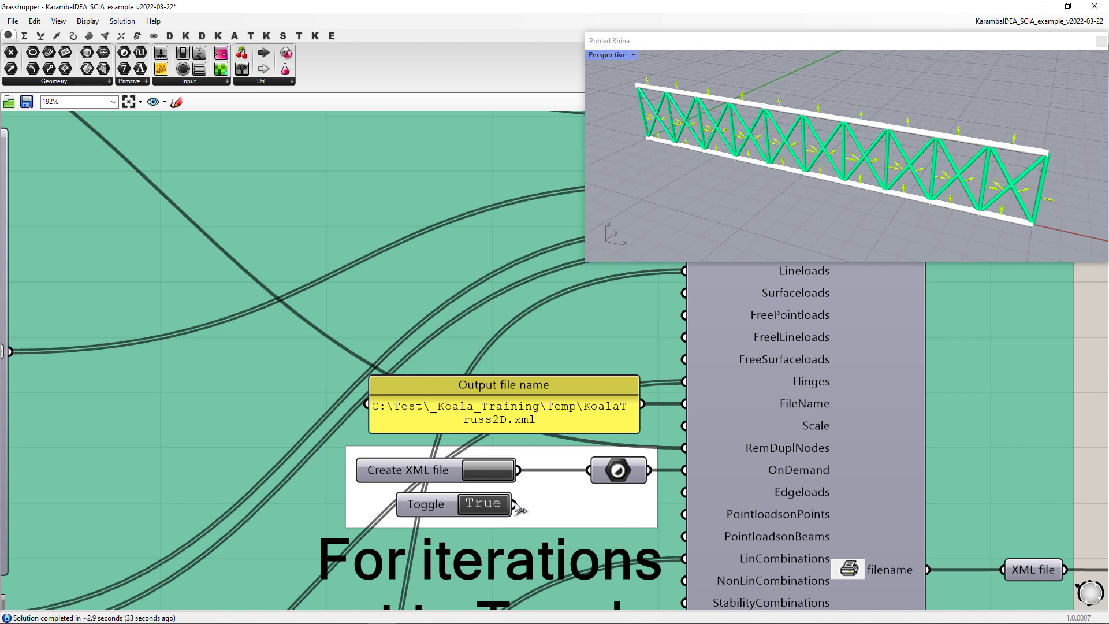
drag(514, 504, 598, 480)
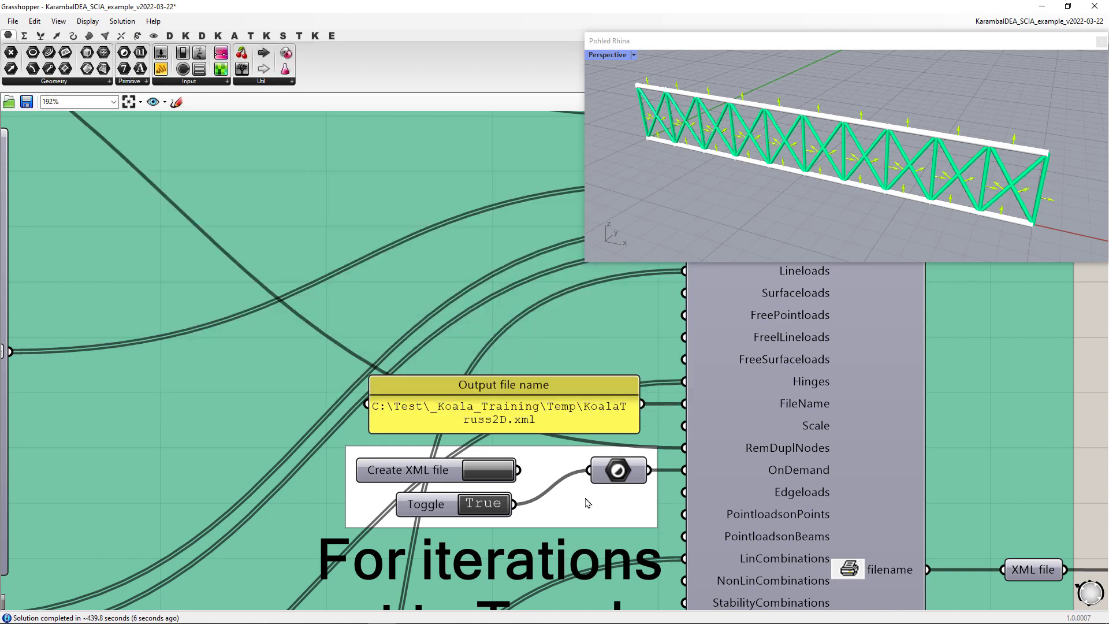
Step: Inspect the D0 output of the Anemone loop end component in the group that reads results and adapts the CSS
scroll(652, 403, down, 5)
scroll(653, 403, down, 3)
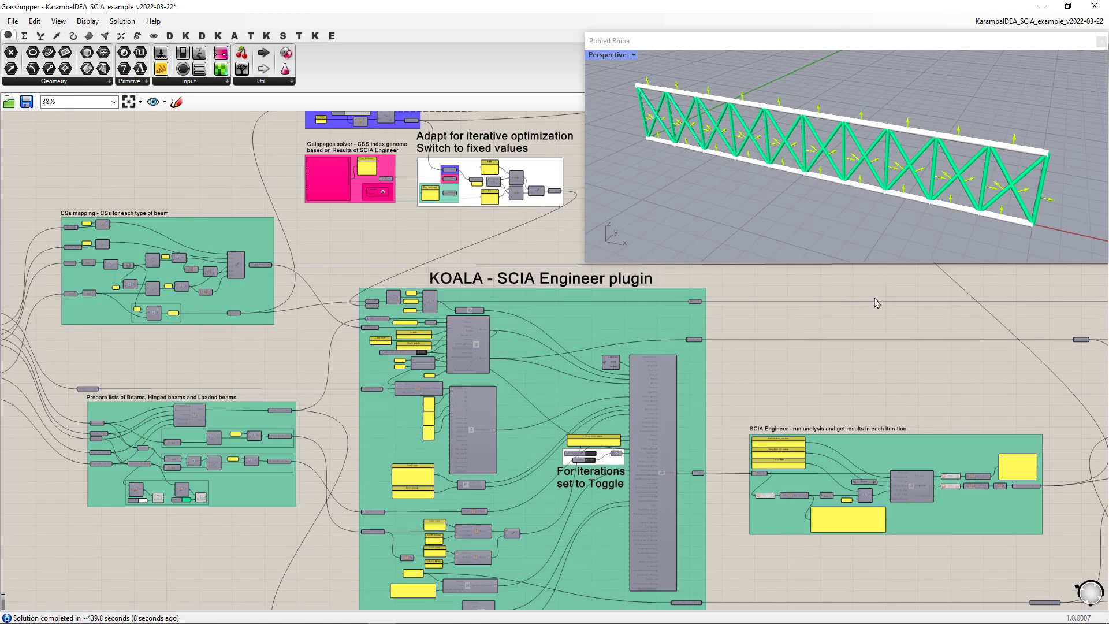
right_drag(653, 403, 294, 522)
right_drag(635, 347, 505, 442)
scroll(467, 362, up, 9)
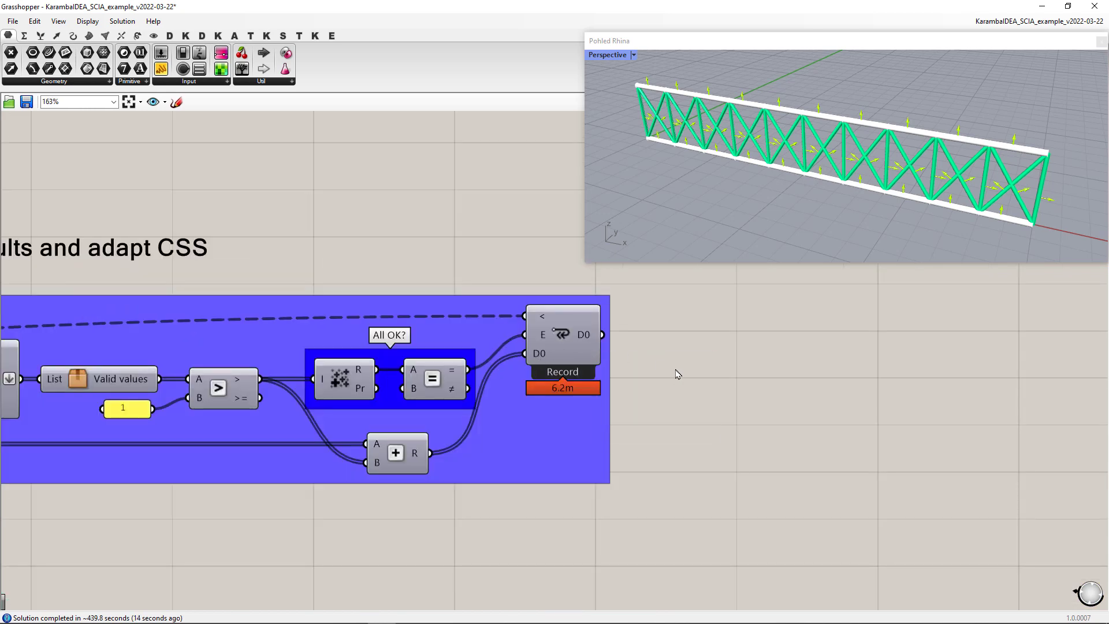
mouse_move(584, 344)
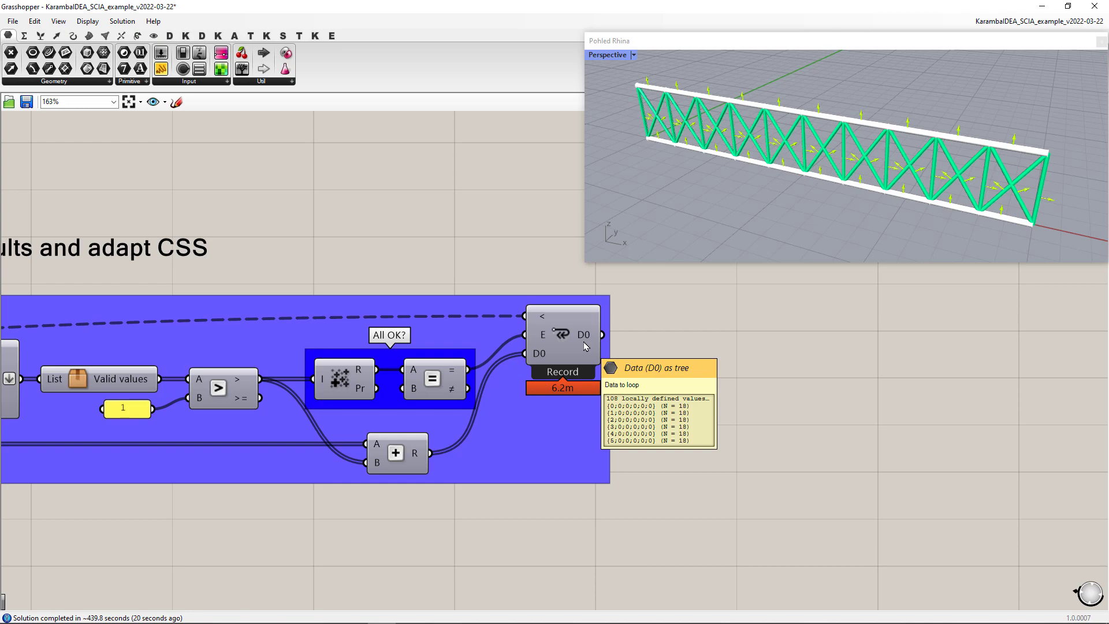
Step: Close the floating Rhino viewport and fit the whole Grasshopper definition on the canvas
scroll(498, 381, down, 8)
right_drag(404, 413, 617, 409)
scroll(176, 475, up, 6)
middle_click(203, 476)
scroll(260, 520, down, 5)
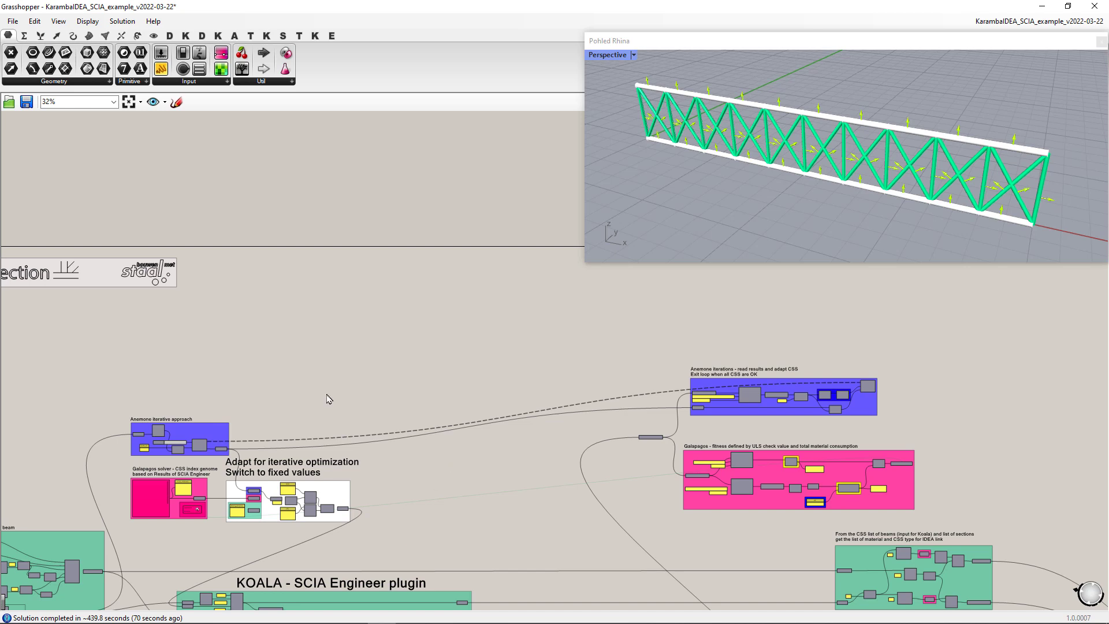
click(1104, 50)
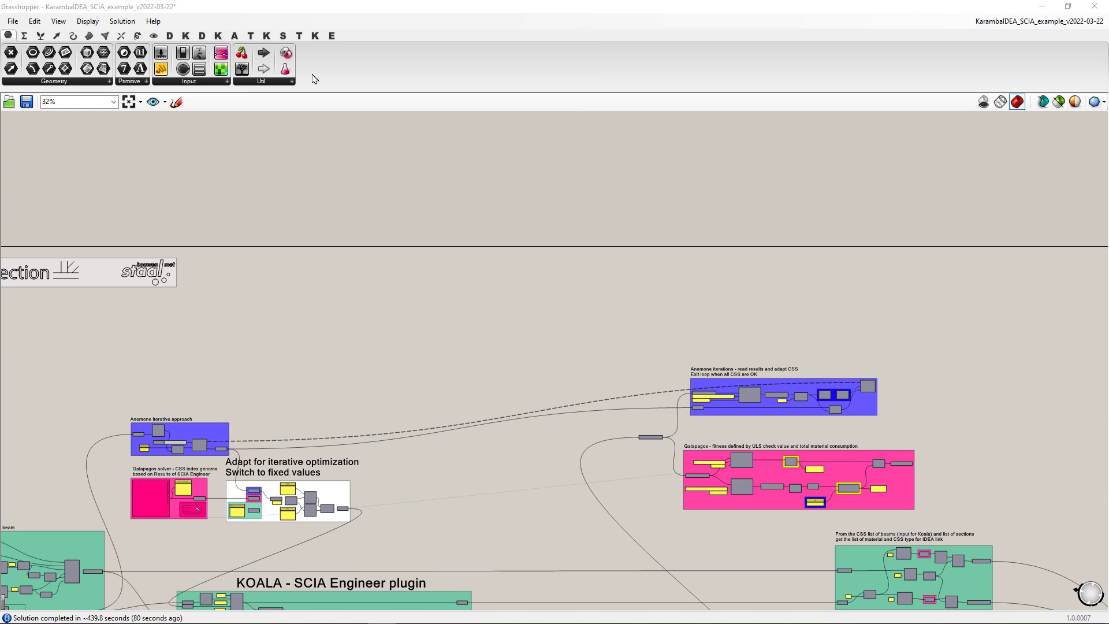
click(128, 102)
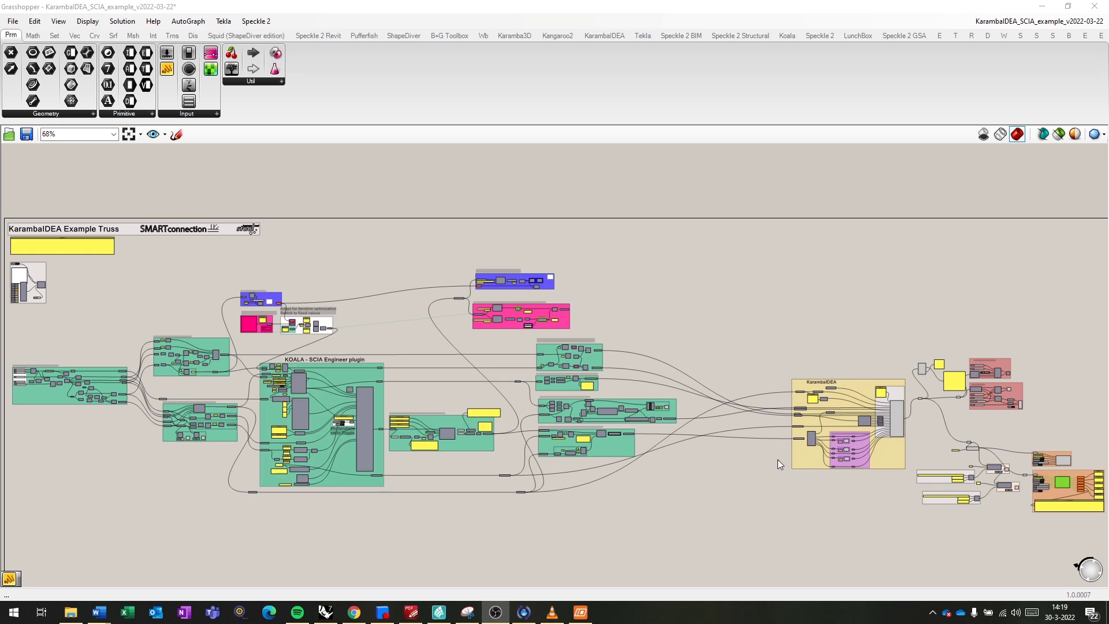
Step: Examine the KarambaIDEA group that creates the project from the beam, material and force data
scroll(777, 461, up, 2)
right_drag(781, 462, 546, 372)
scroll(622, 357, up, 4)
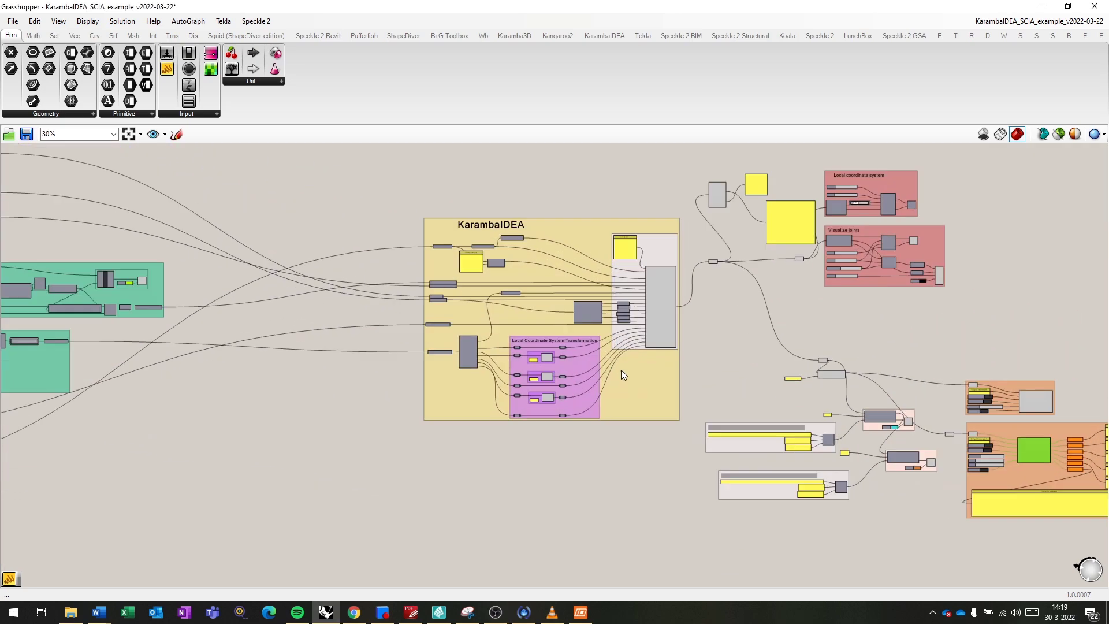
scroll(546, 297, up, 2)
scroll(289, 232, up, 2)
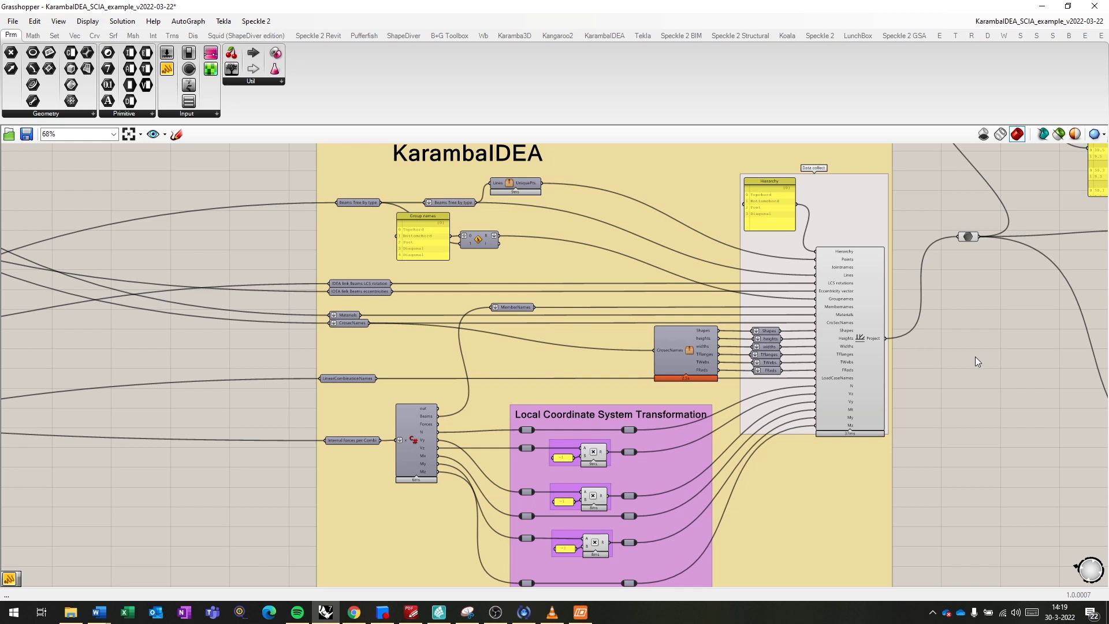
right_drag(975, 356, 939, 379)
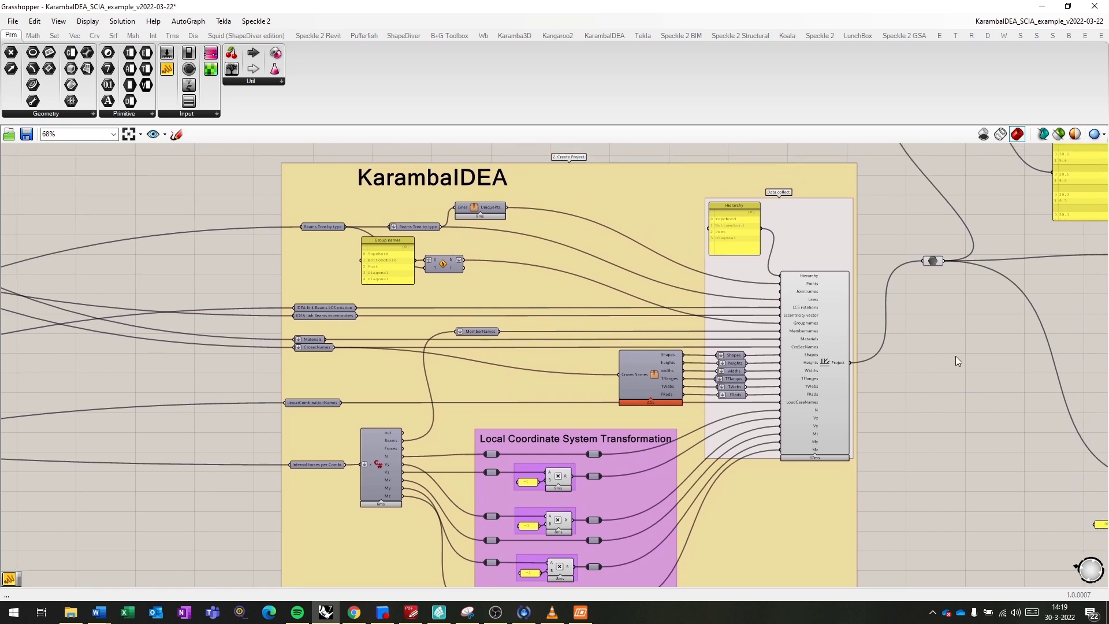
Step: Inspect the Beams Tree by type, Group names and Hierarchy inputs feeding the KarambaIDEA project component
scroll(947, 347, up, 1)
scroll(312, 202, up, 2)
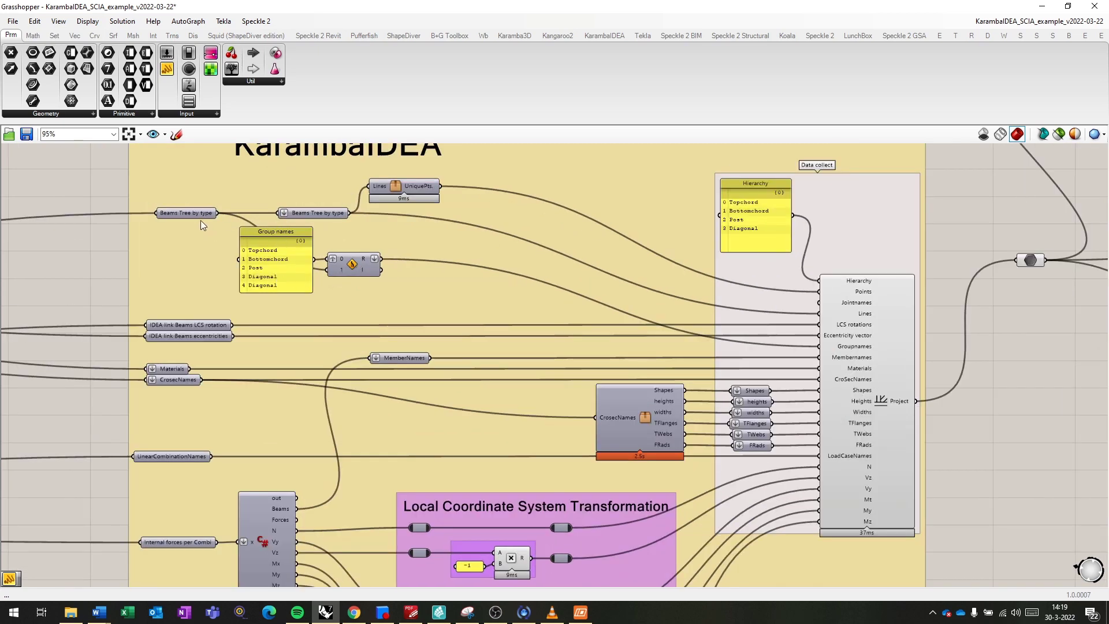
right_drag(199, 221, 165, 251)
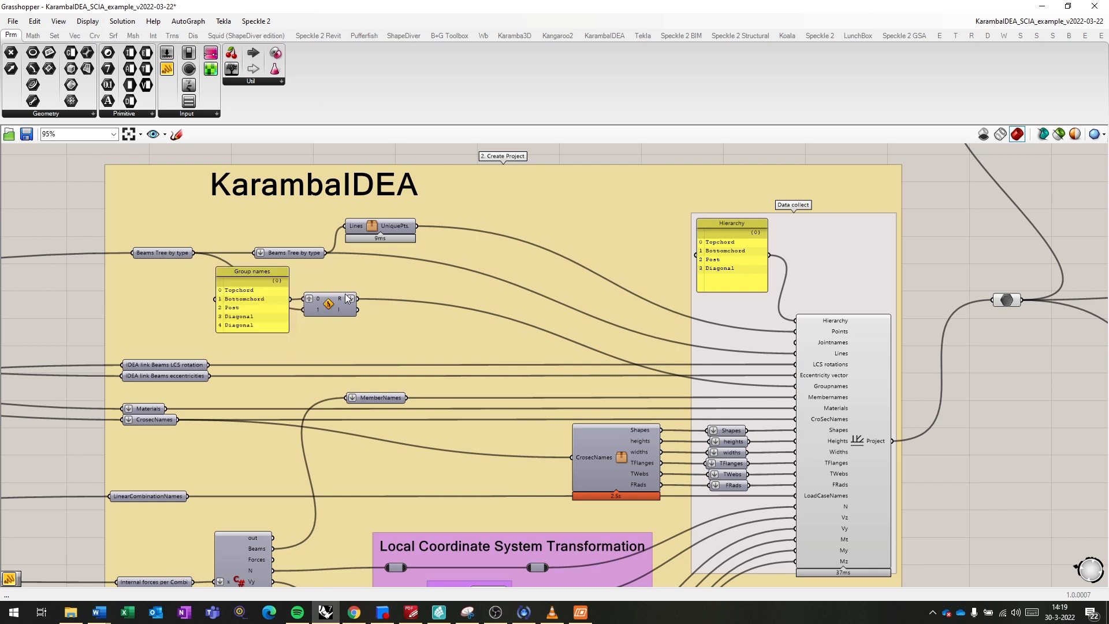
mouse_move(342, 300)
right_drag(562, 327, 323, 289)
scroll(596, 266, up, 1)
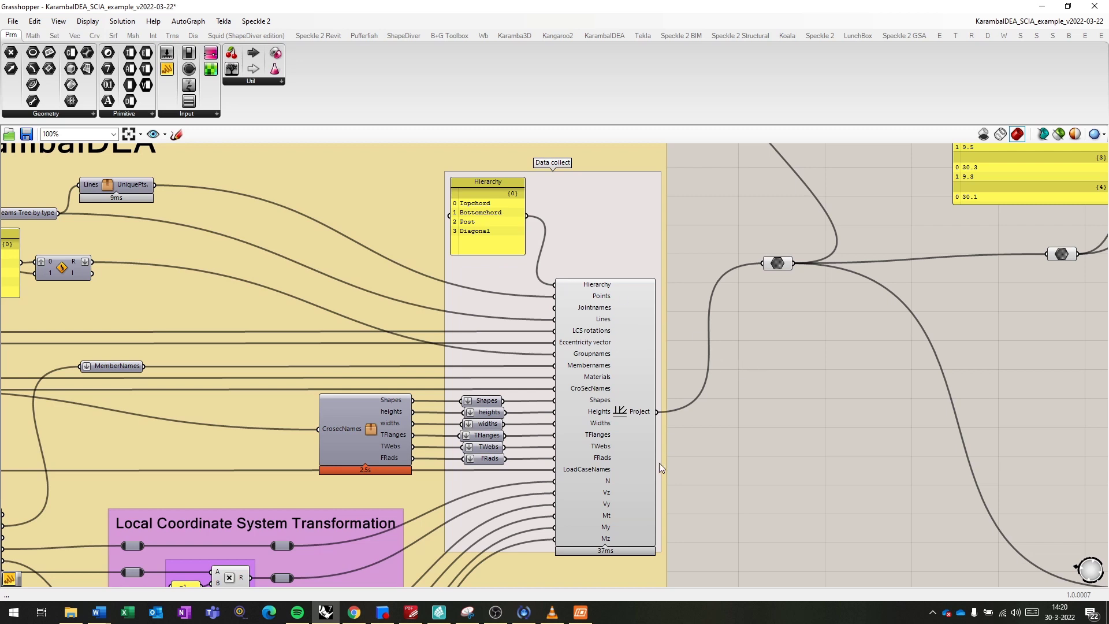
Step: Examine the Visualize joints group under Project utilities
scroll(760, 435, down, 2)
right_drag(840, 400, 300, 376)
scroll(904, 264, up, 2)
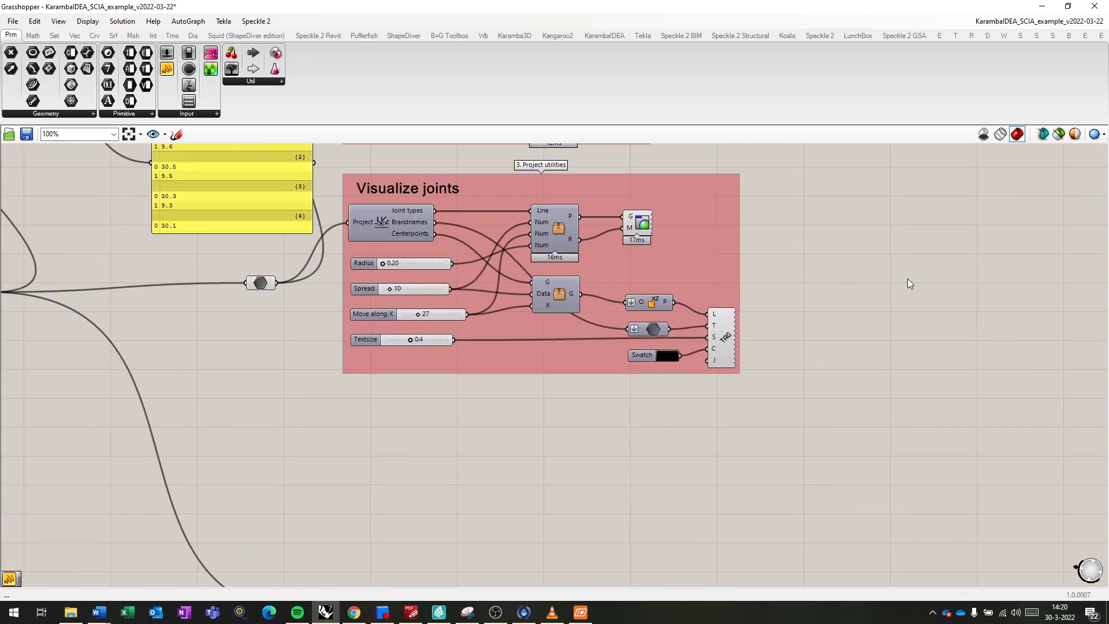
Step: Switch to the Rhino viewport and examine the colour-coded joints with their brand name labels
click(1042, 7)
right_drag(299, 214, 479, 171)
scroll(522, 218, up, 3)
scroll(519, 346, down, 4)
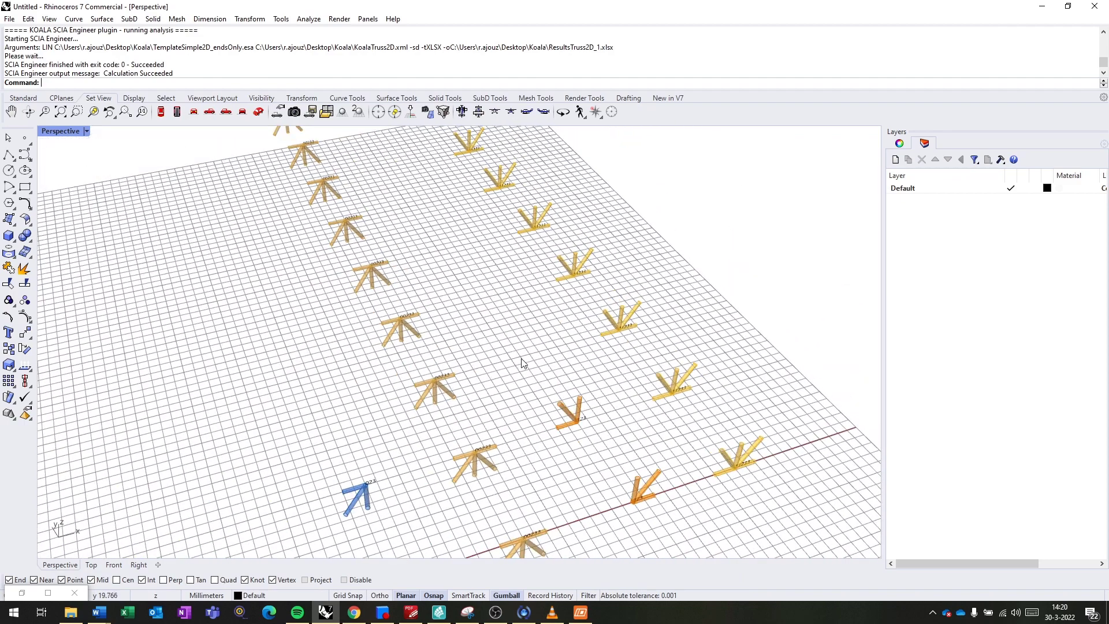
scroll(509, 474, up, 5)
scroll(508, 494, up, 3)
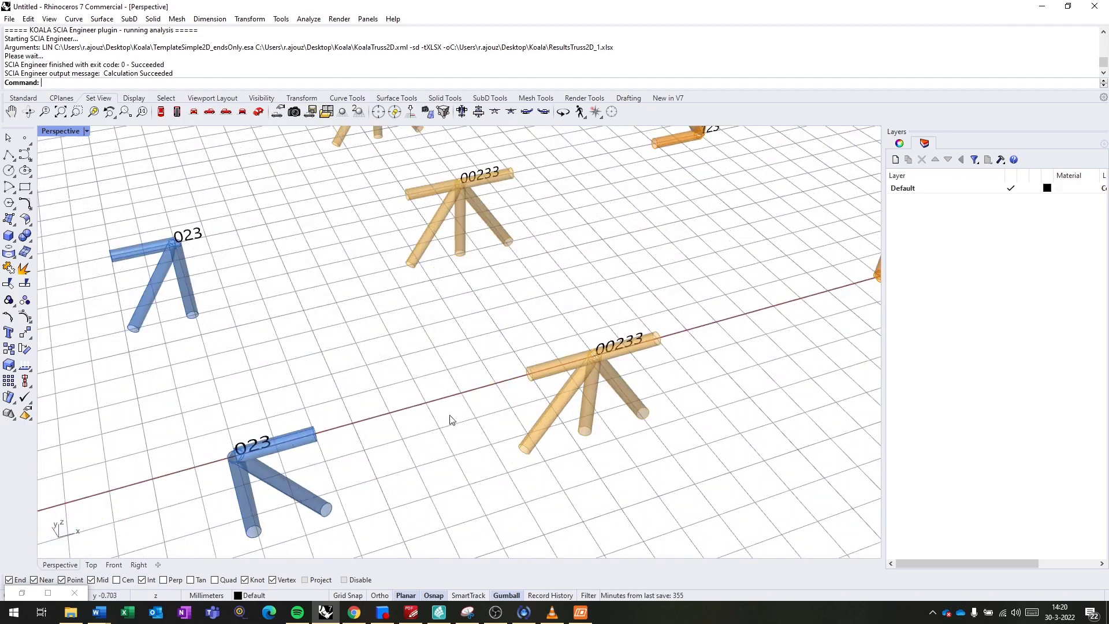
scroll(452, 421, down, 4)
shift+right_drag(453, 421, 378, 411)
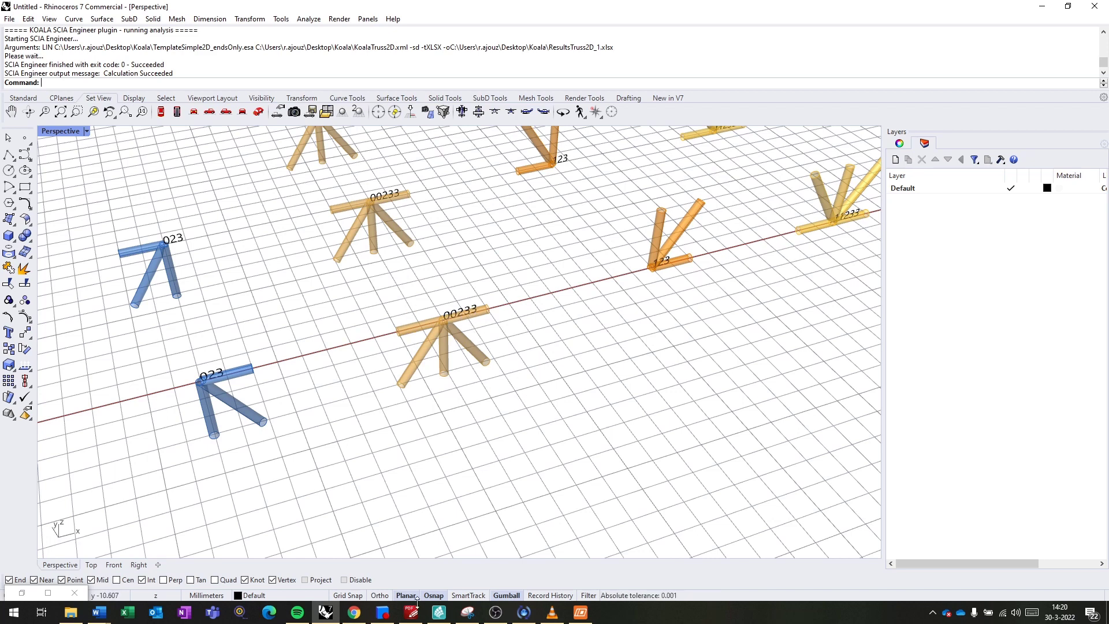
Step: Return to Grasshopper and check the member order in the Hierarchy panel
click(48, 593)
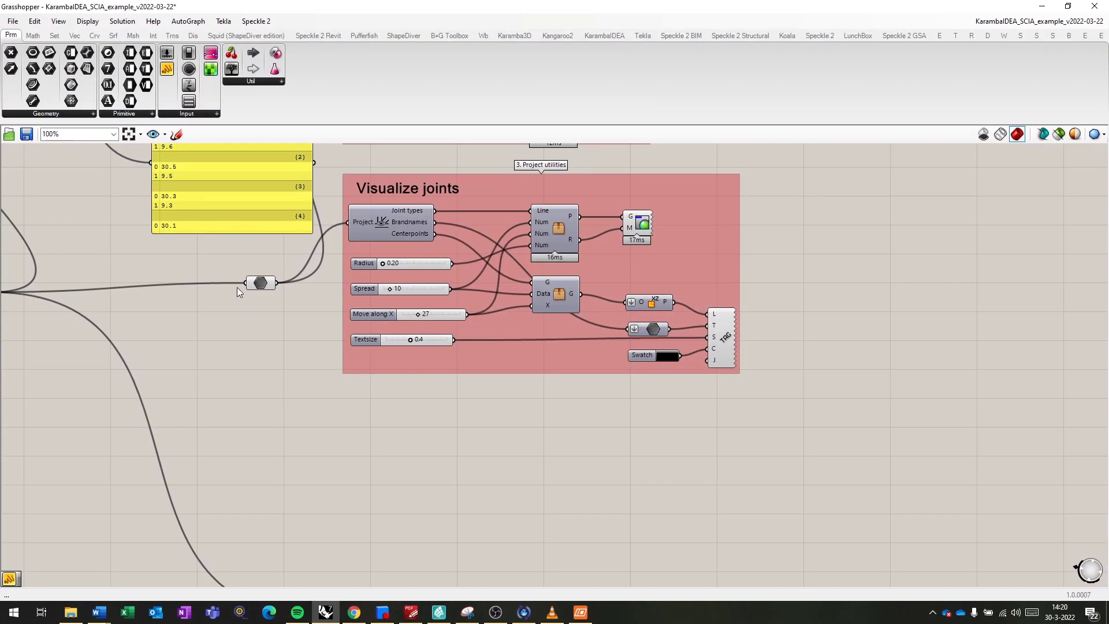
scroll(235, 285, down, 3)
right_drag(172, 365, 380, 286)
scroll(293, 287, up, 5)
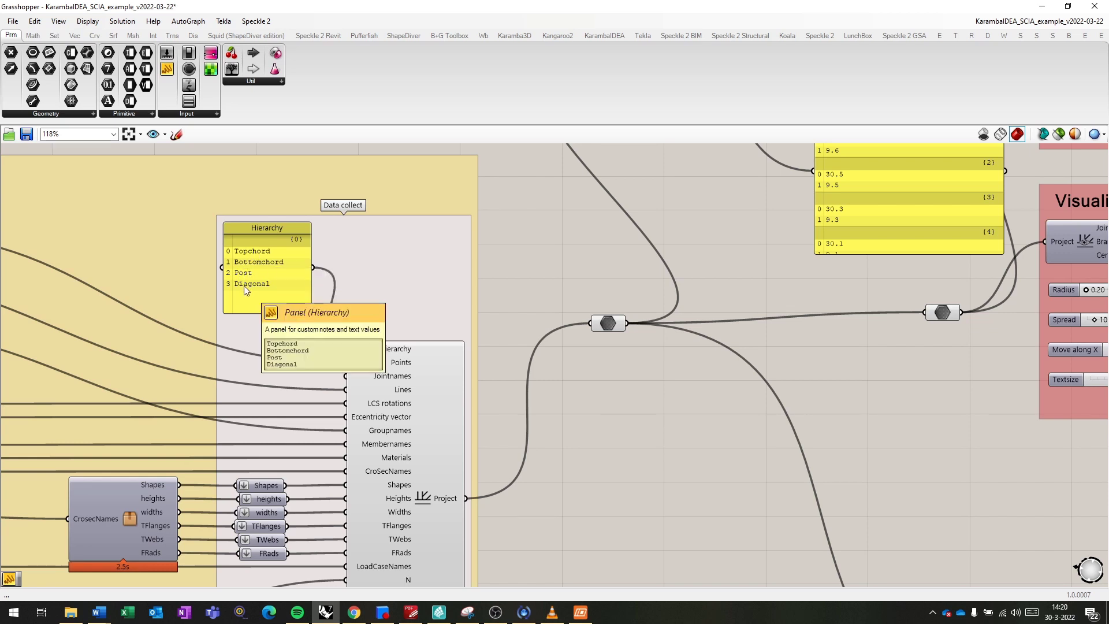
Step: Go back to the Rhino viewport and compare the joint groups against the member hierarchy numbering
click(1041, 7)
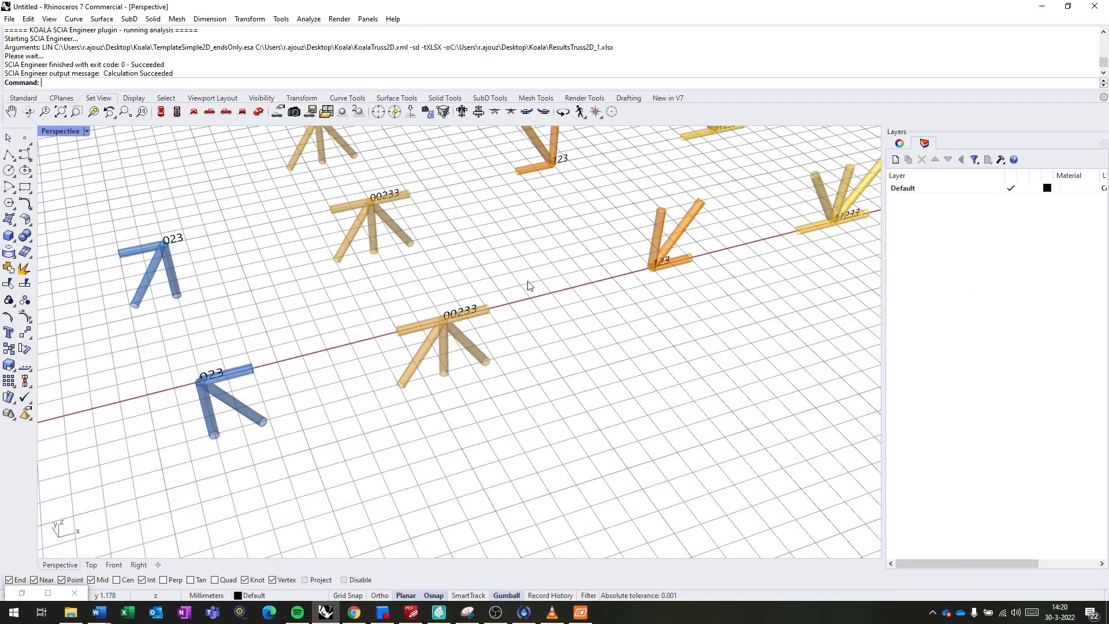
scroll(526, 282, down, 4)
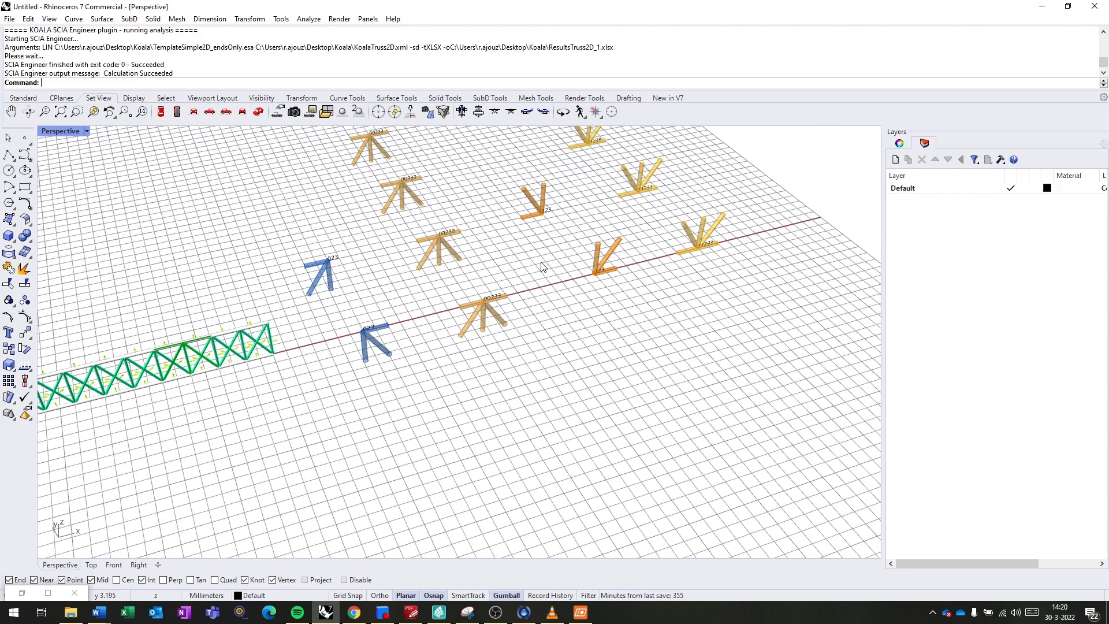
shift+right_drag(540, 264, 519, 365)
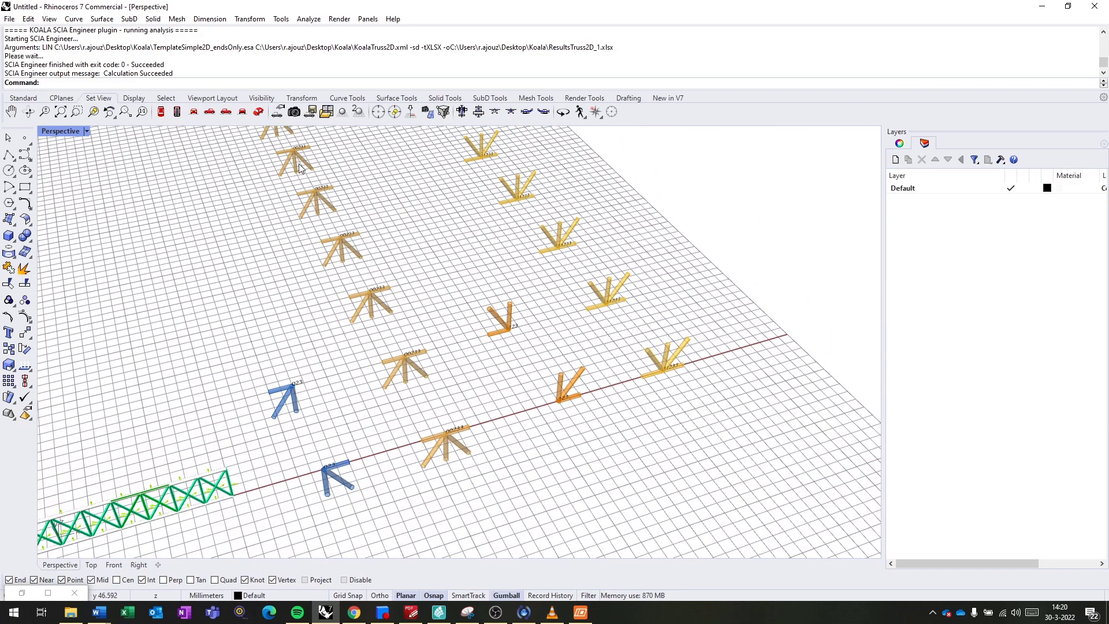
shift+right_drag(508, 442, 461, 380)
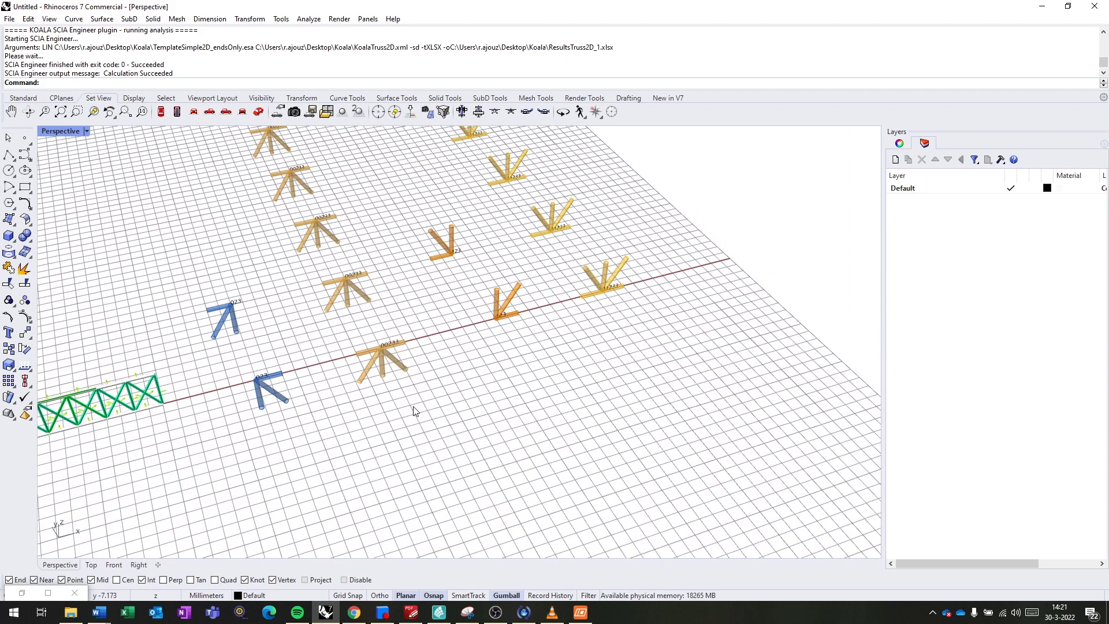
scroll(405, 412, up, 2)
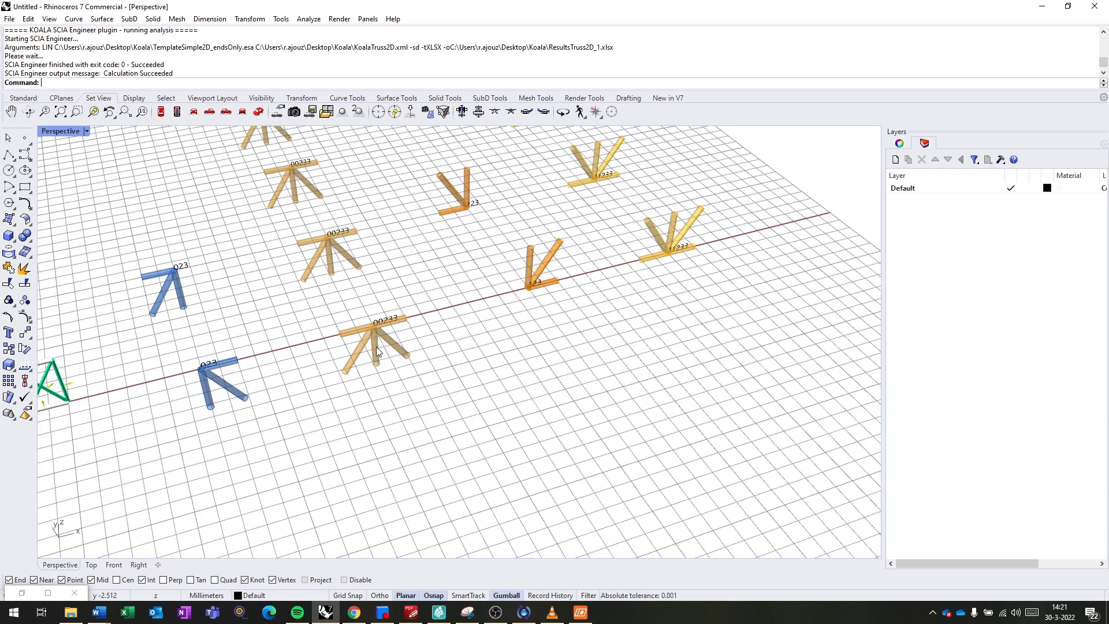
scroll(398, 341, down, 2)
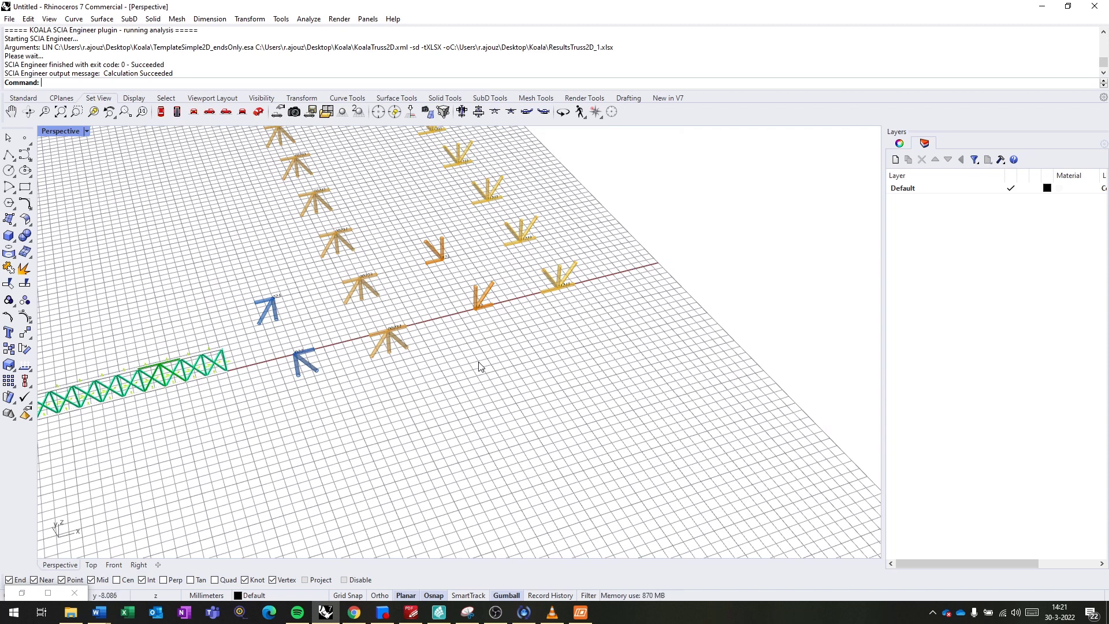
Step: Check the brand names on the joints in Rhino and examine the Grasshopper component that takes brand name 00233
scroll(479, 366, up, 3)
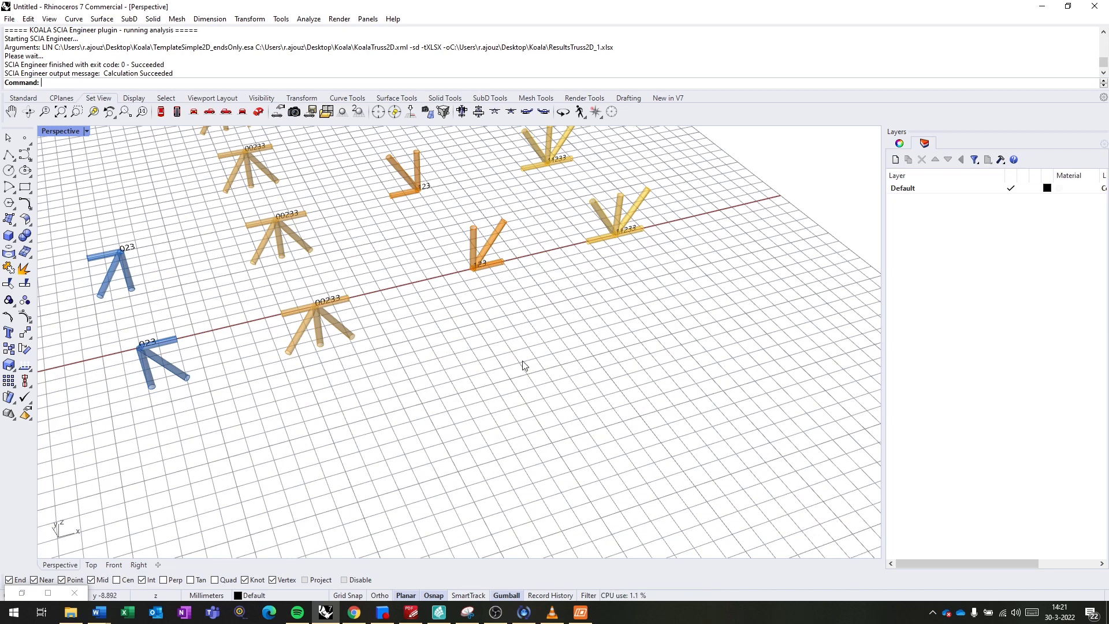
click(47, 595)
scroll(723, 450, down, 3)
right_drag(595, 342, 535, 219)
scroll(637, 373, up, 3)
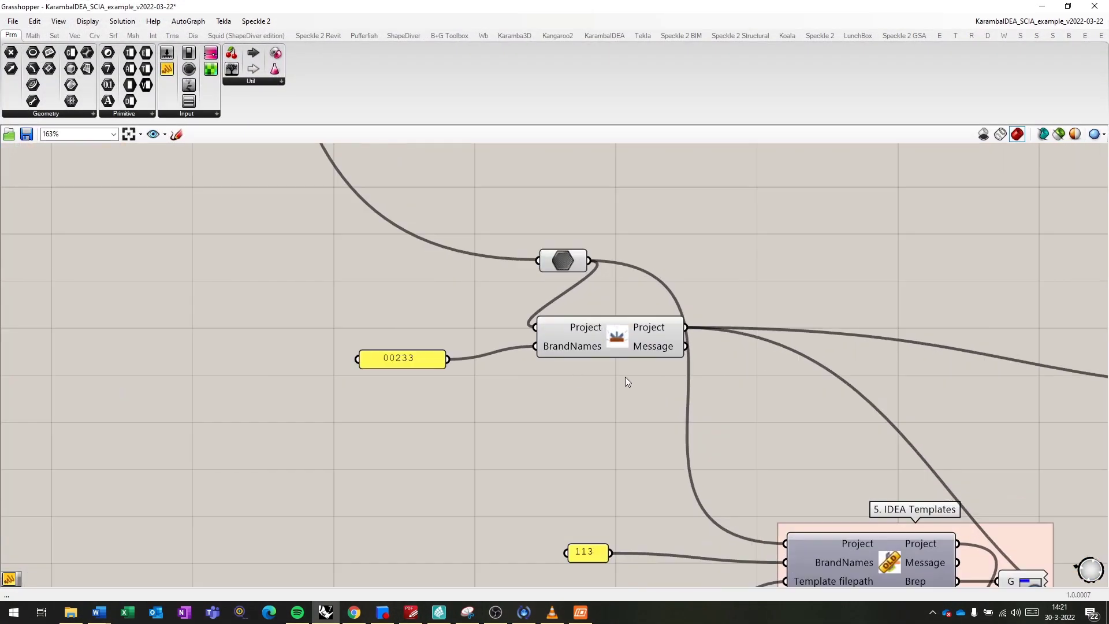
mouse_move(622, 345)
Step: Float the Grasshopper window over Rhino, enlarge it and locate the IDEA utilities group with the analysis result panels
drag(680, 6, 507, 31)
scroll(618, 241, down, 2)
scroll(543, 222, down, 5)
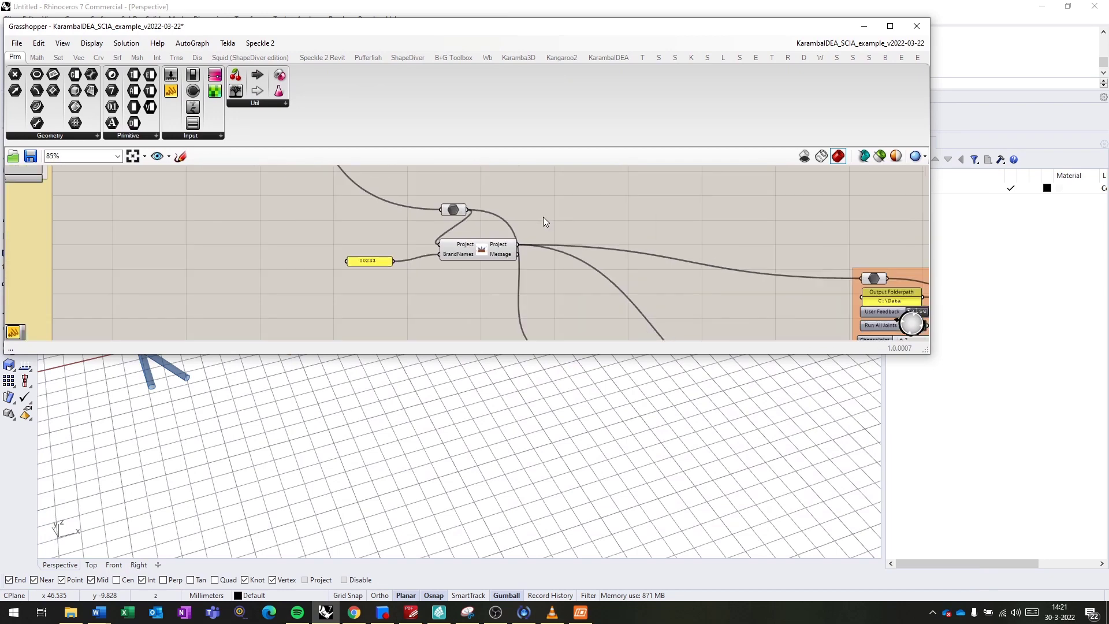
scroll(543, 218, up, 2)
right_drag(546, 222, 467, 202)
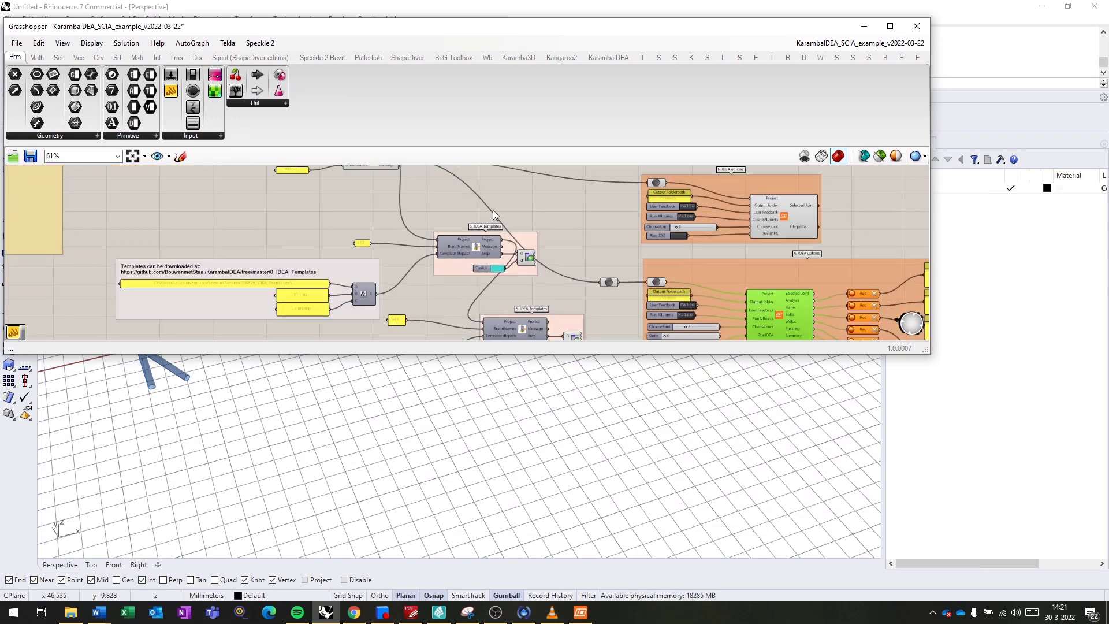
drag(566, 353, 566, 437)
right_drag(577, 267, 399, 288)
scroll(577, 359, up, 2)
right_drag(577, 359, 503, 272)
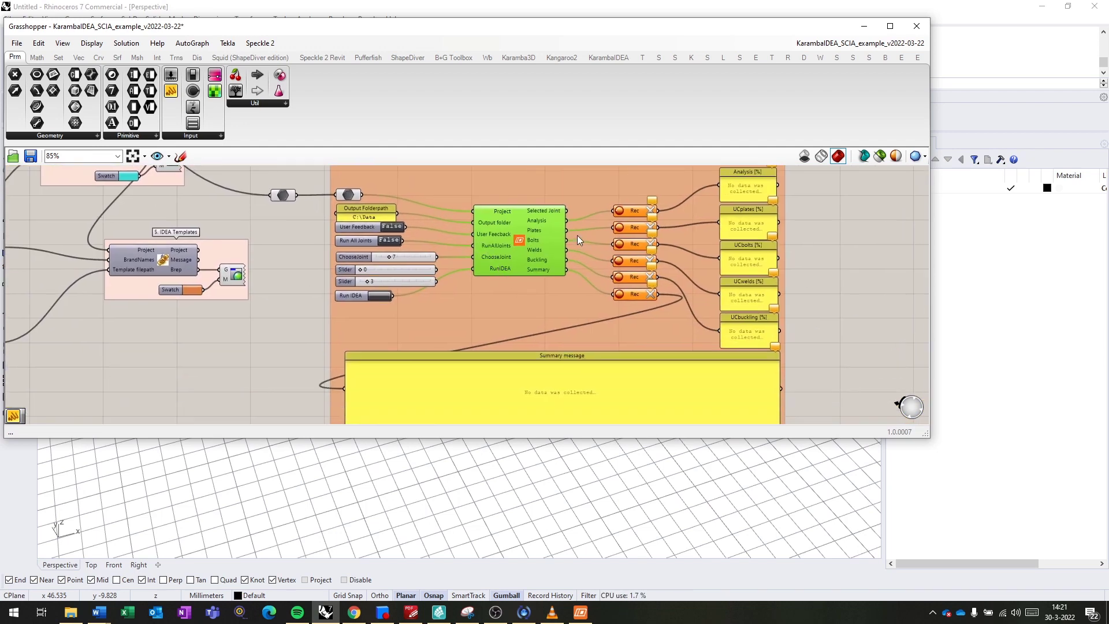
scroll(575, 236, down, 1)
right_drag(575, 237, 494, 248)
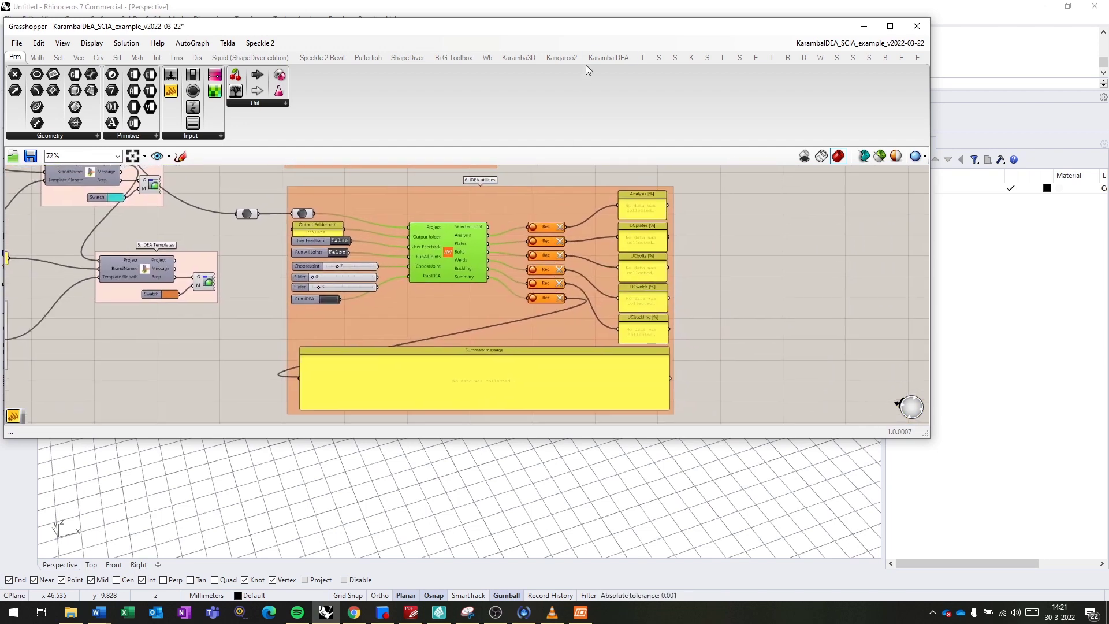
Step: Arrange the Grasshopper window below the Rhino viewport so the truss and the IDEA utilities group are both in view
drag(587, 26, 570, 308)
scroll(617, 146, down, 5)
scroll(542, 202, up, 5)
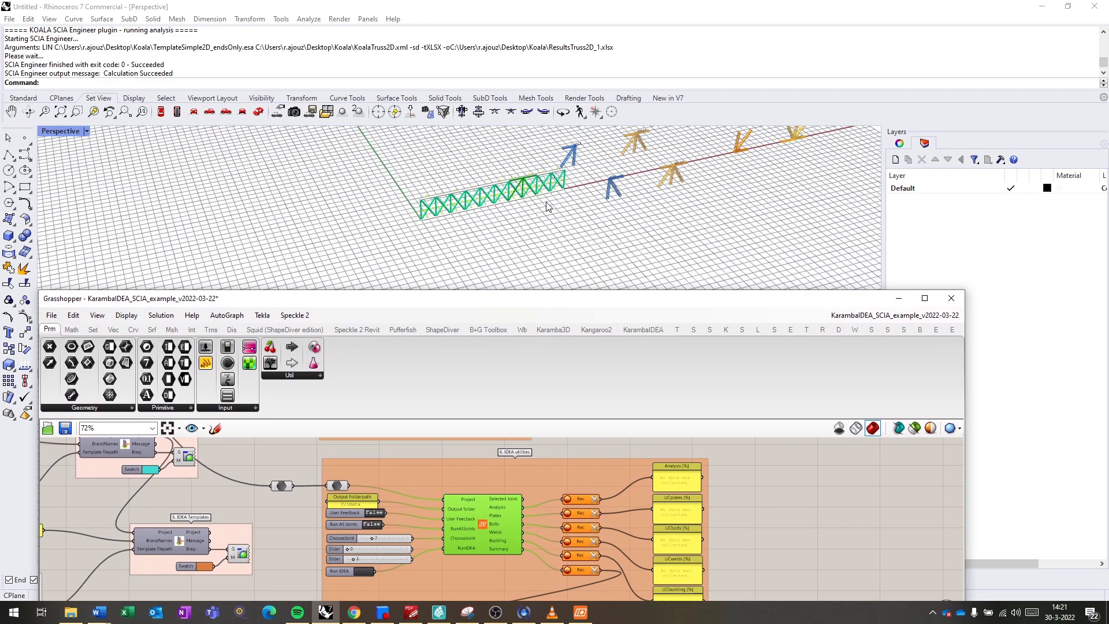
scroll(542, 202, up, 3)
drag(568, 298, 557, 254)
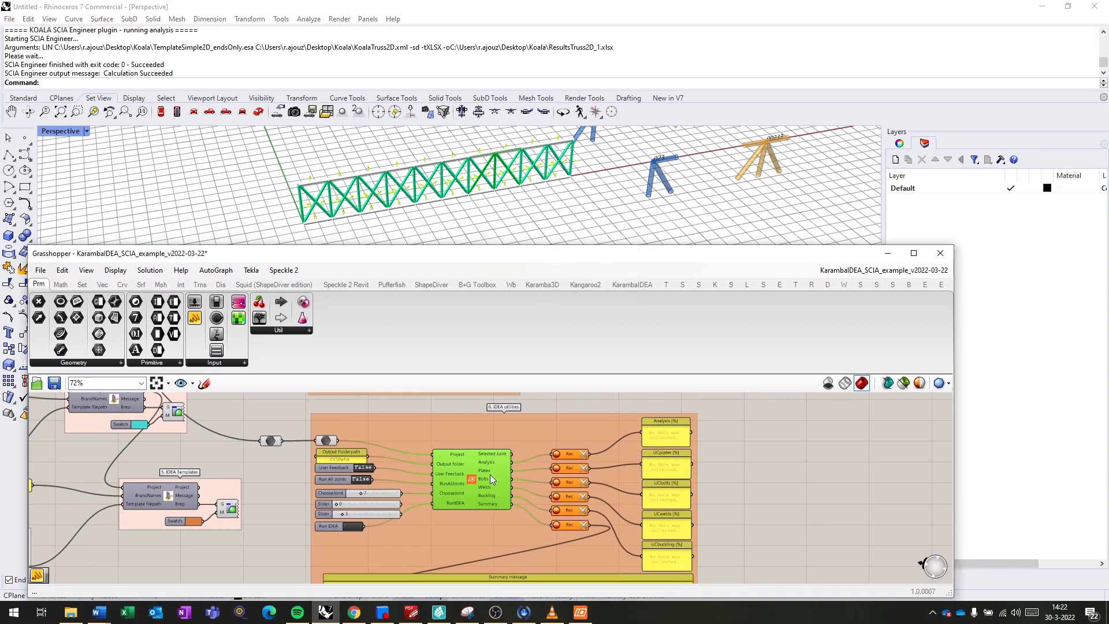
scroll(504, 164, up, 5)
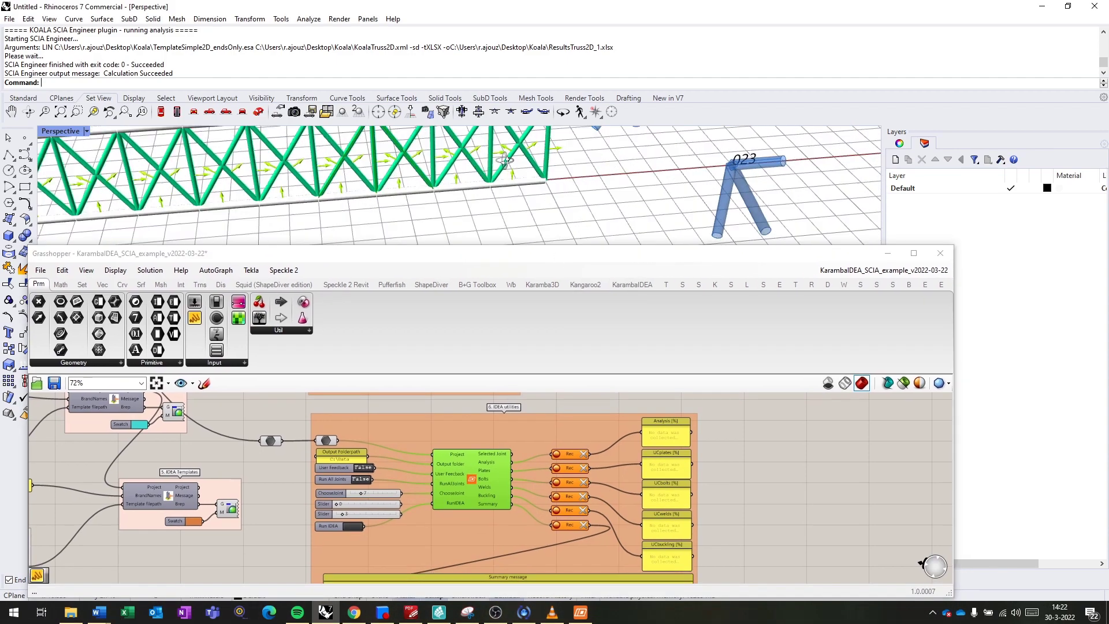
scroll(505, 163, down, 5)
scroll(479, 170, up, 3)
scroll(474, 174, up, 2)
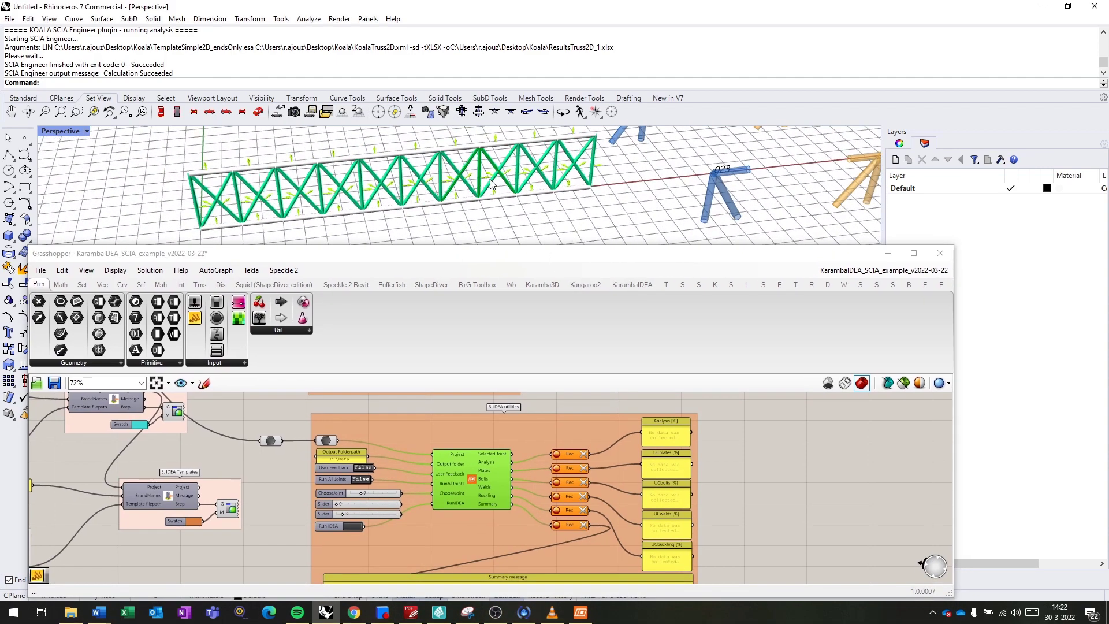
Step: Try ChooseJoint 4 with only the selected component previewed, and return to joint 7 with the full preview
drag(361, 492, 358, 492)
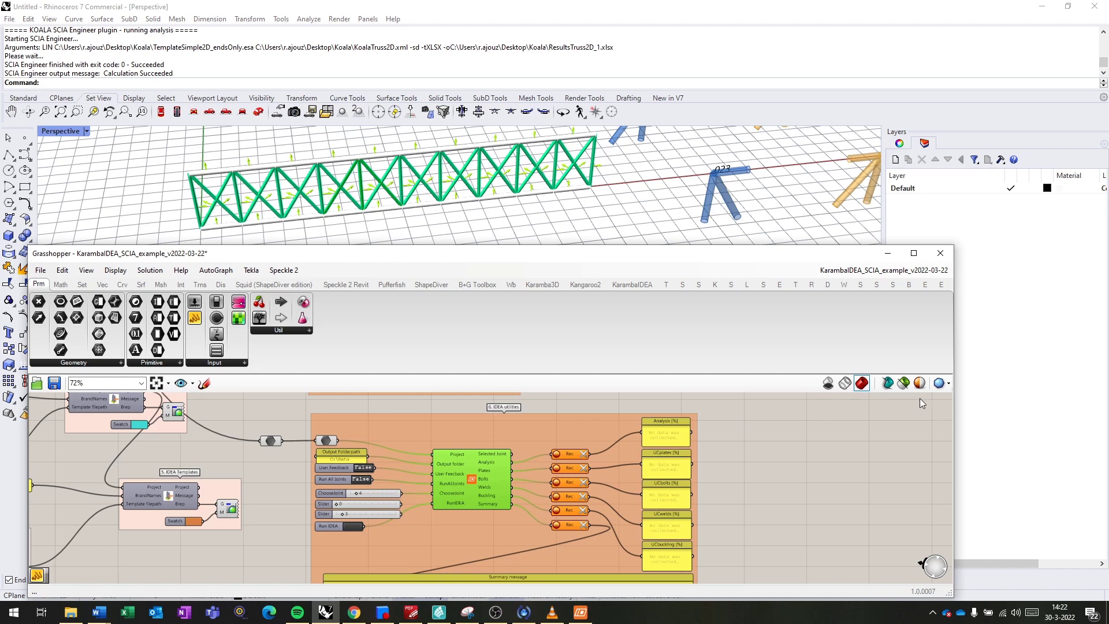
click(903, 383)
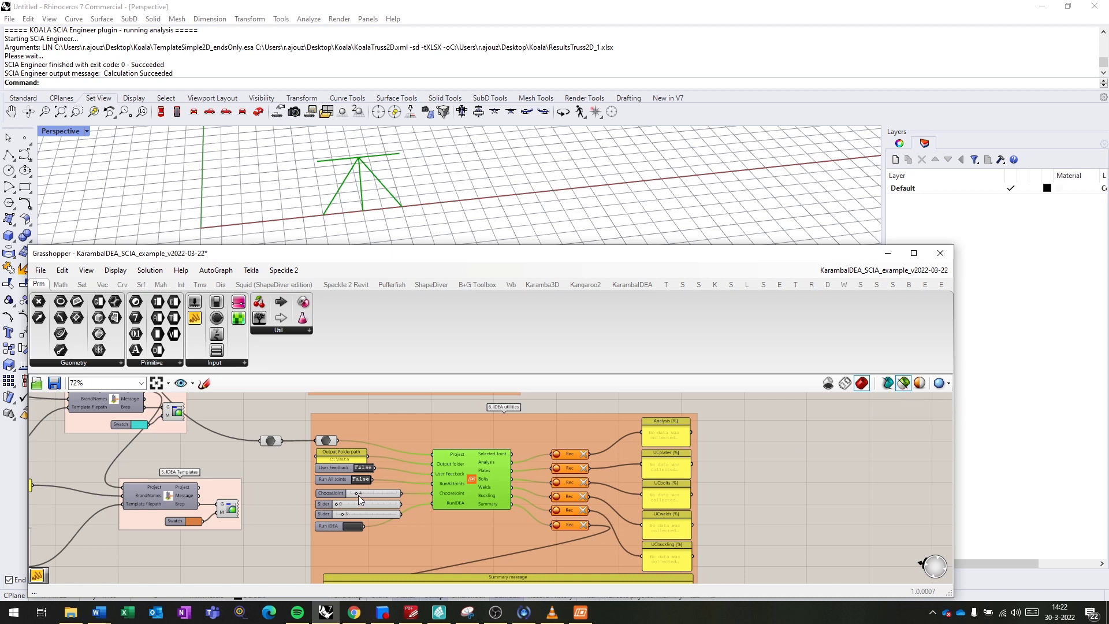
drag(355, 493, 359, 493)
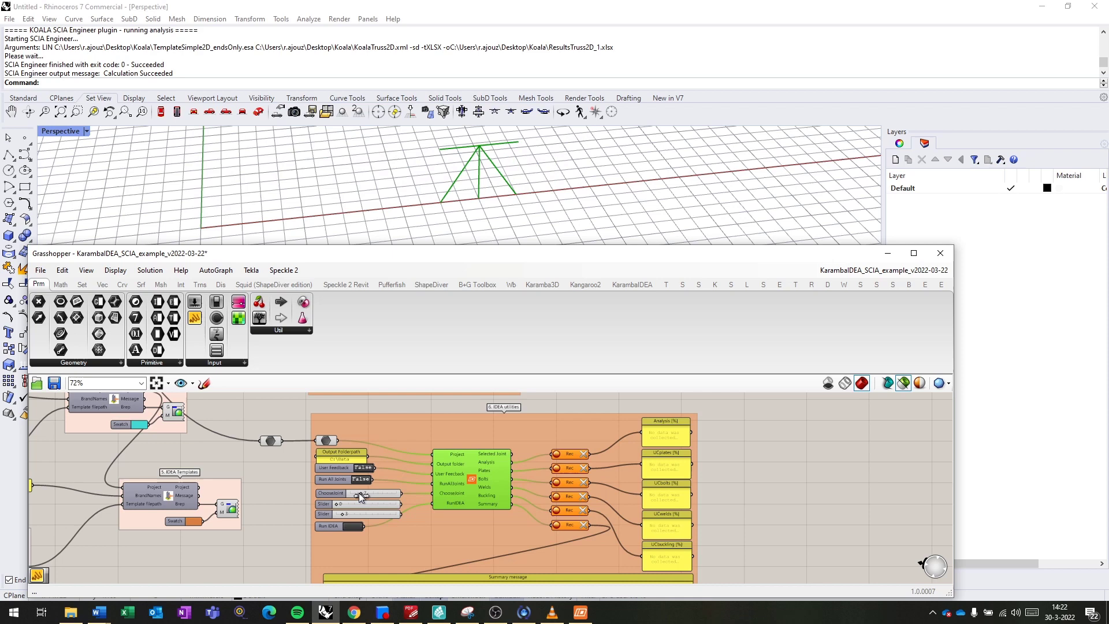
click(904, 384)
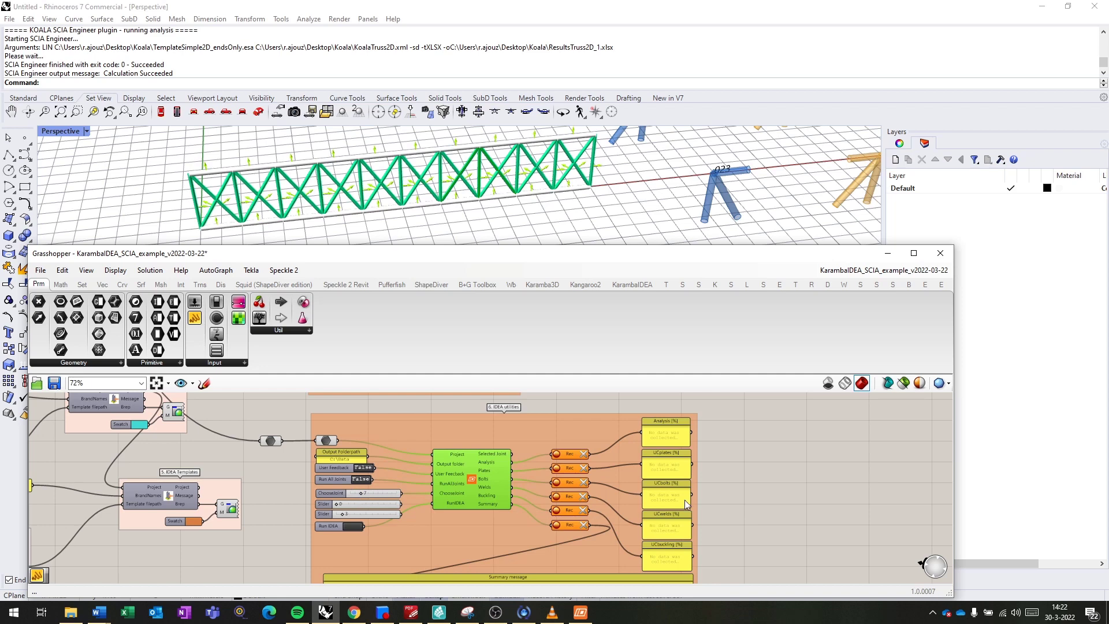
Step: Maximize Grasshopper and run the IDEA analysis for joint 7 from the IDEA utilities group
right_drag(726, 510, 722, 482)
click(913, 253)
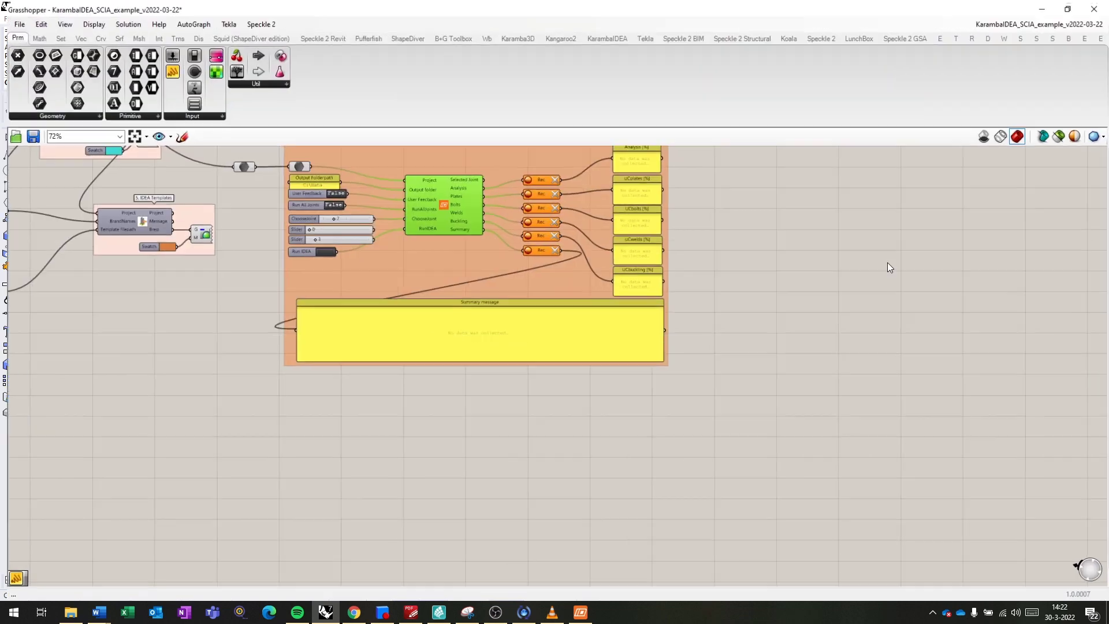
right_drag(860, 275, 851, 358)
scroll(485, 250, up, 3)
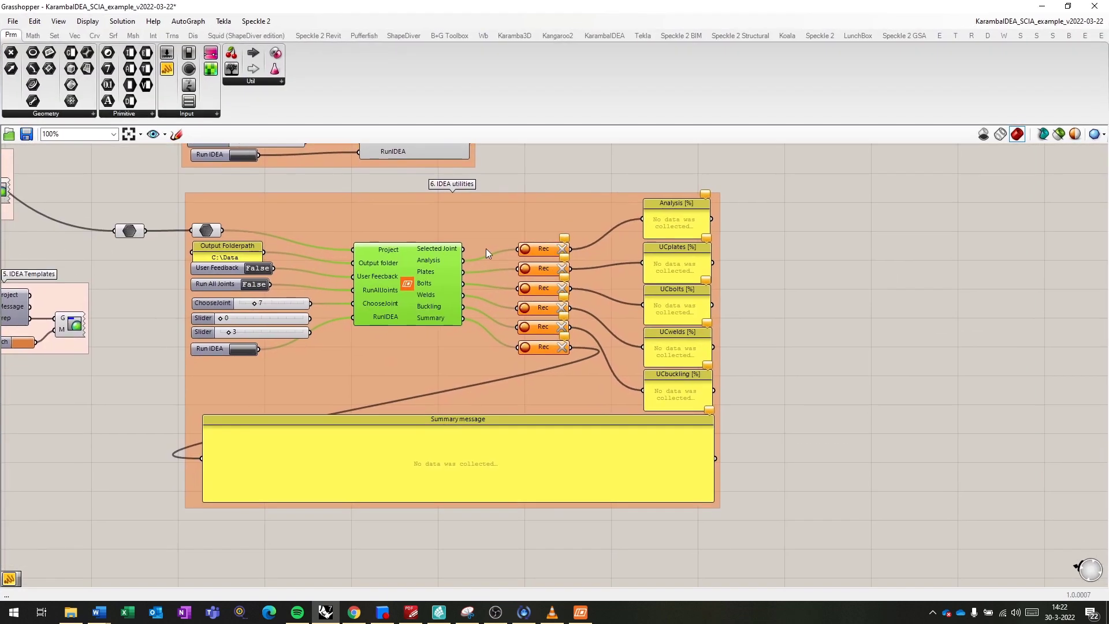
click(243, 349)
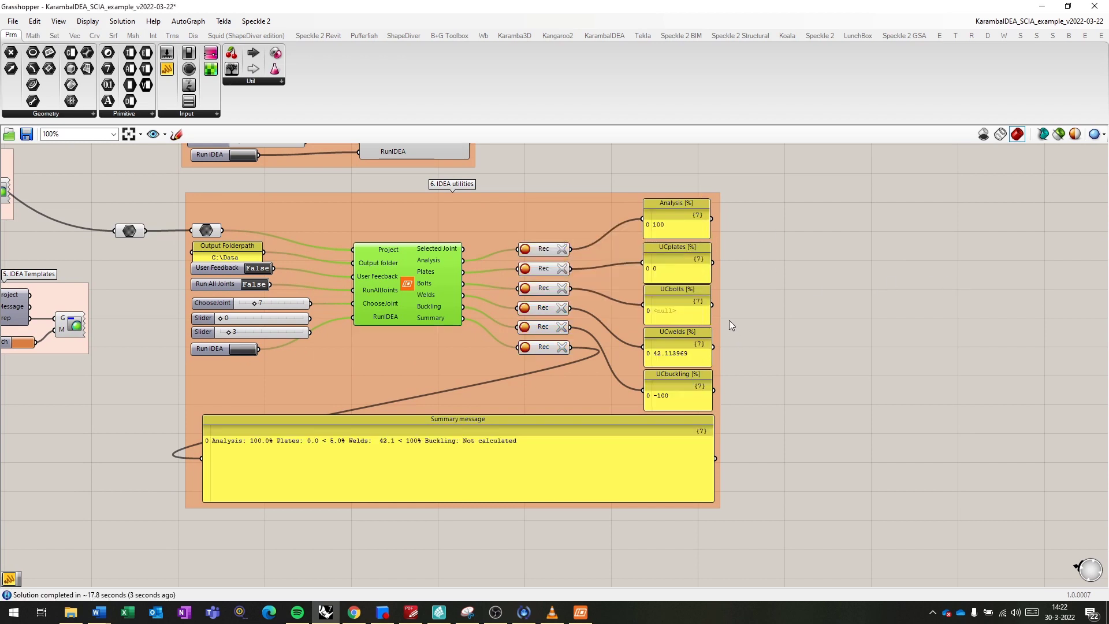
click(580, 612)
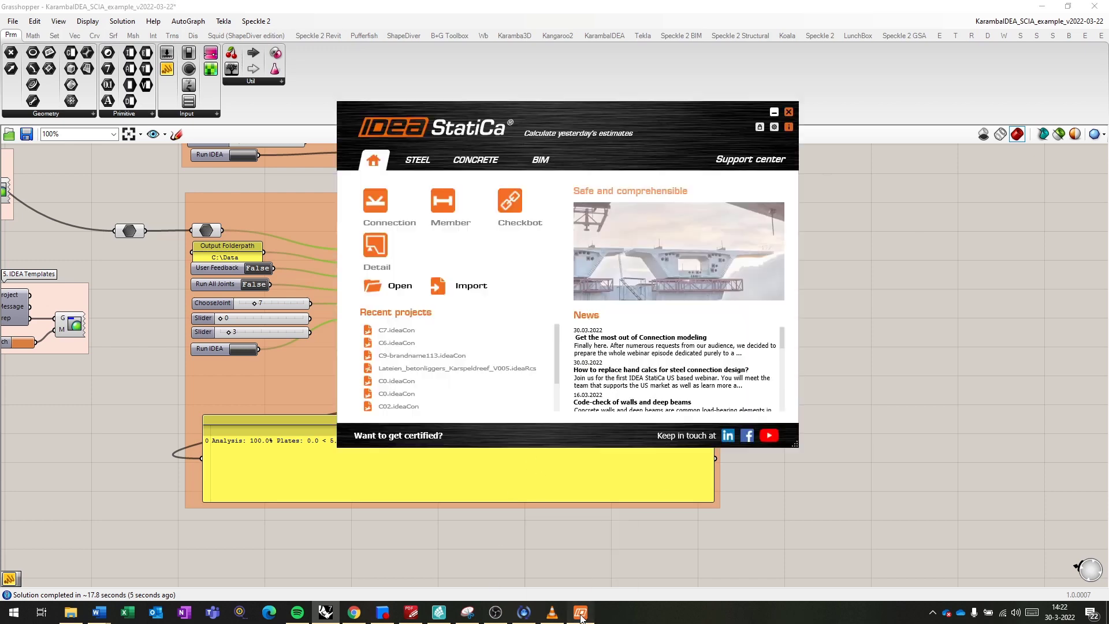
click(401, 285)
click(530, 132)
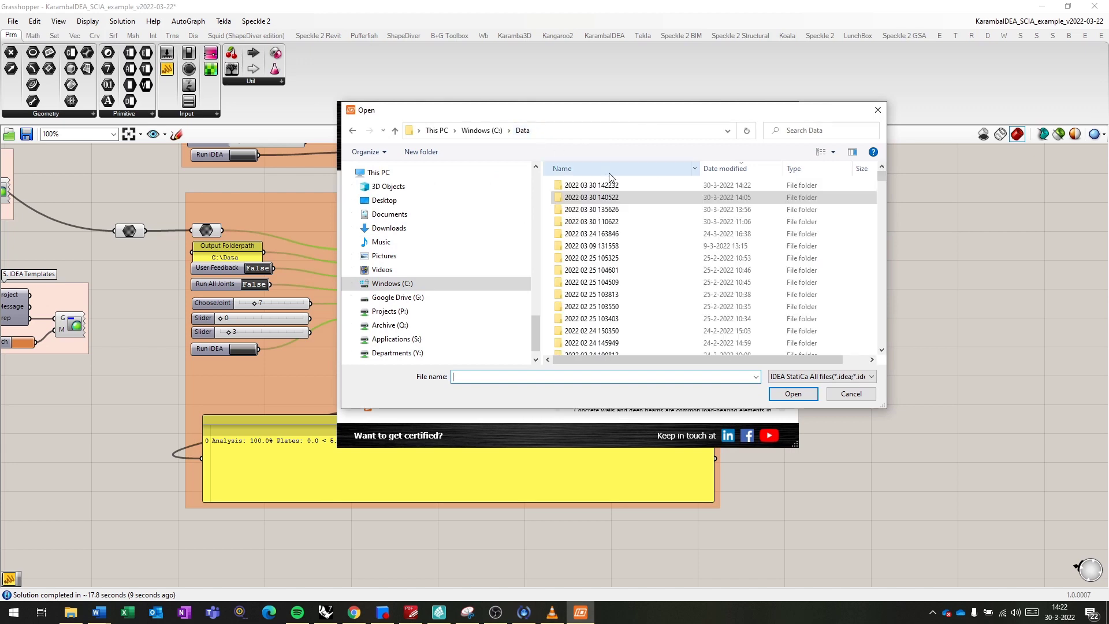
double_click(600, 186)
double_click(598, 187)
double_click(600, 185)
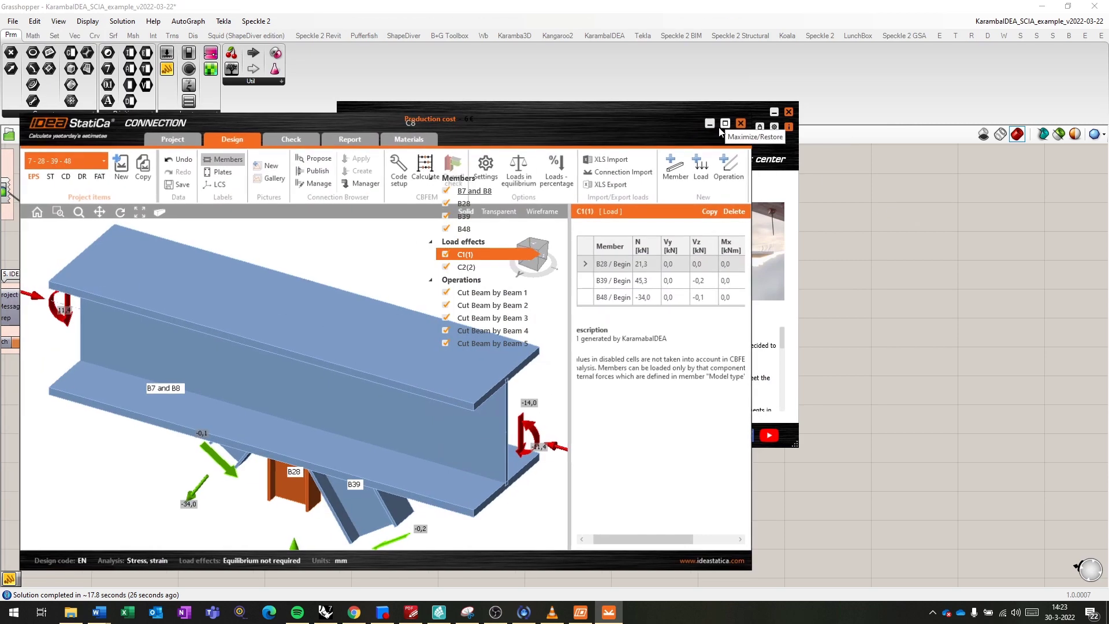
Step: Inspect the connection's members, welds and loads from several angles in the maximized IDEA StatiCa window, and return to Grasshopper
click(723, 119)
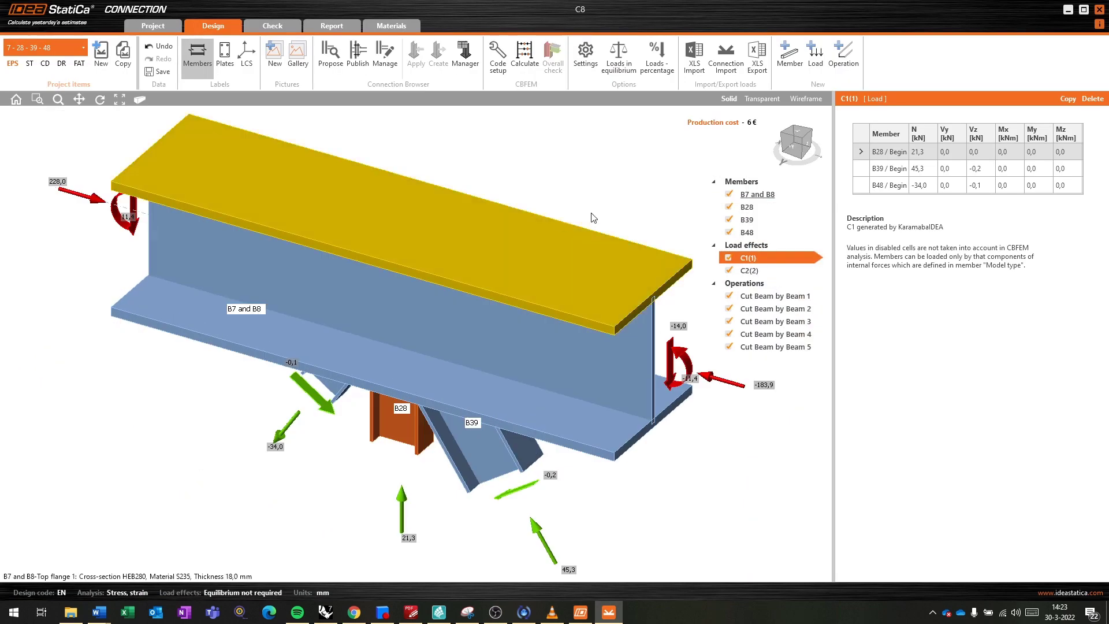
click(801, 157)
click(795, 139)
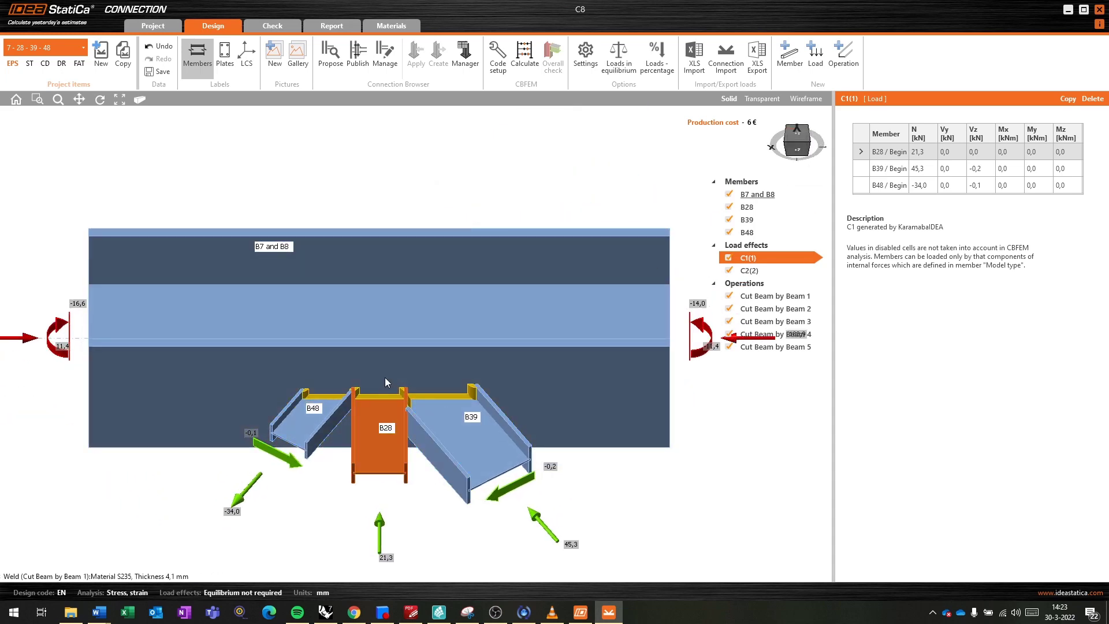
click(790, 151)
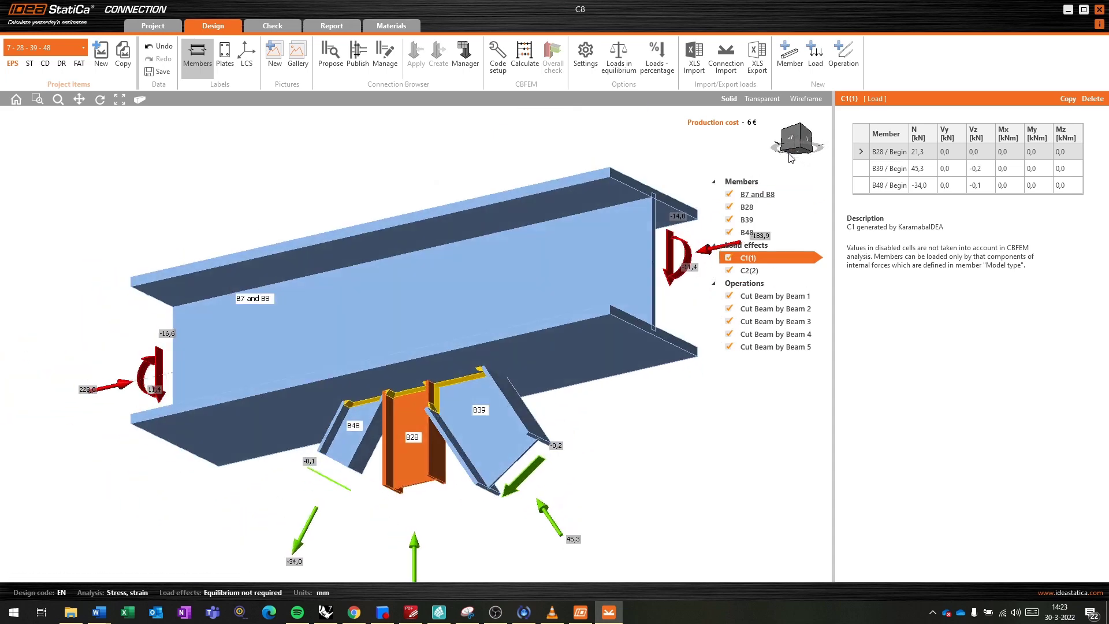
click(788, 158)
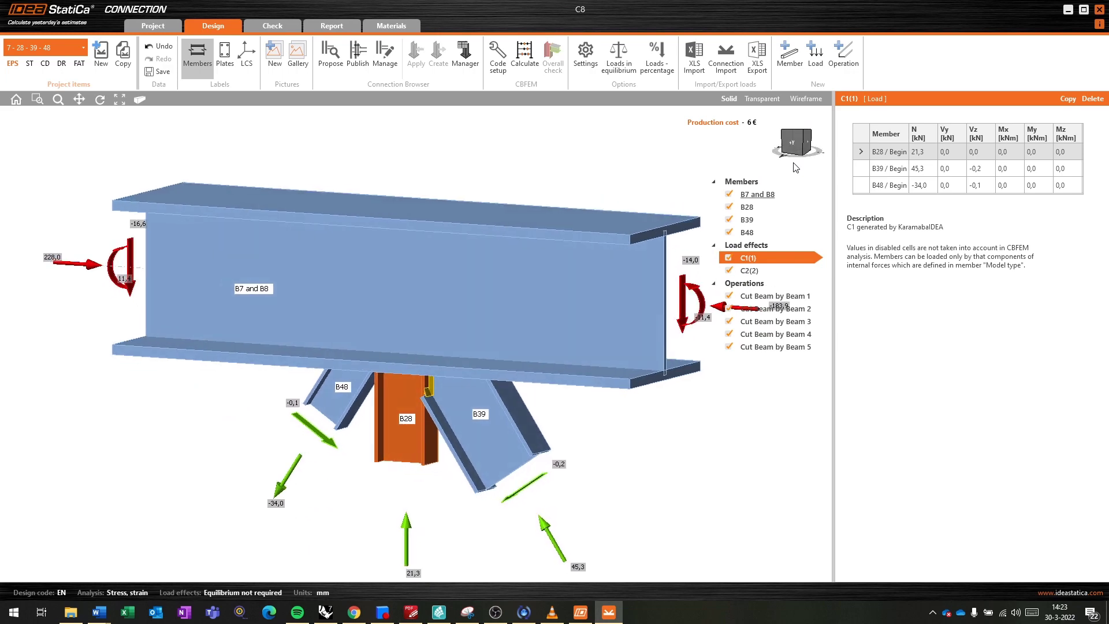
click(1068, 10)
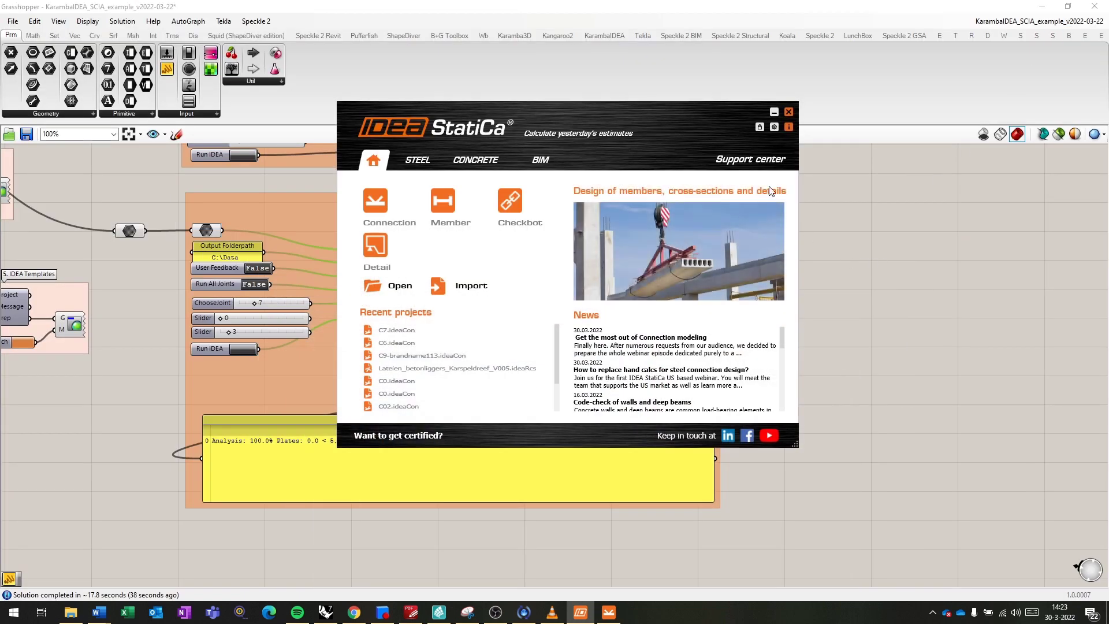
click(774, 110)
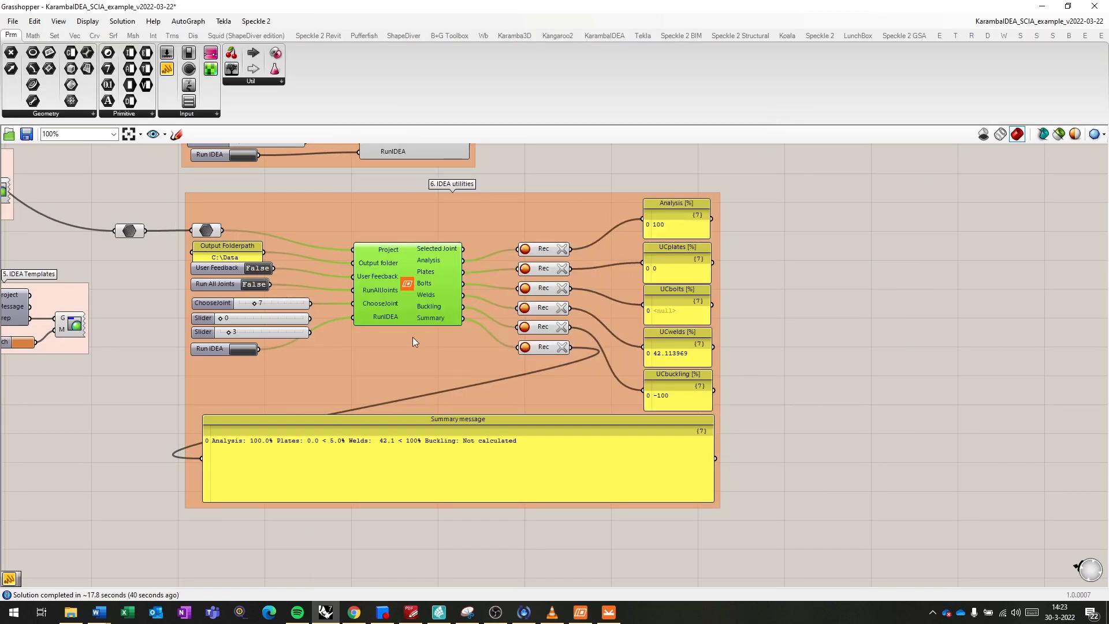